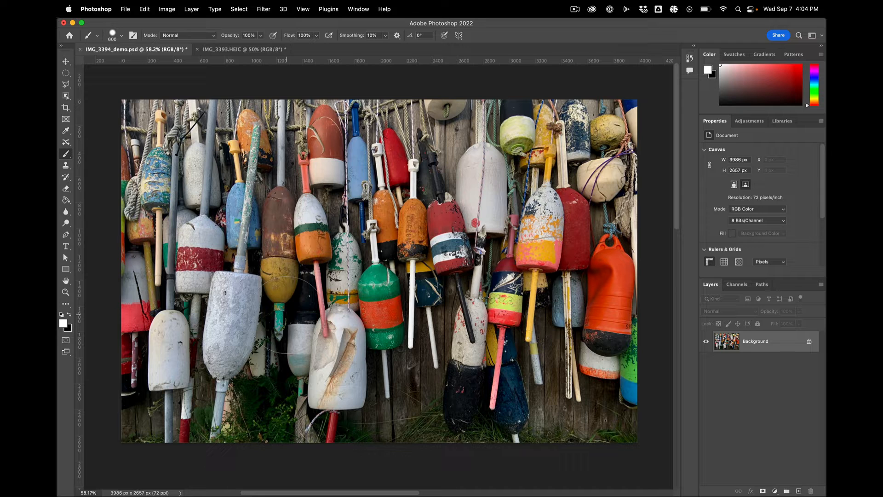
- Start a Color Range selection and sample the orange band of the green buoy
click(166, 9)
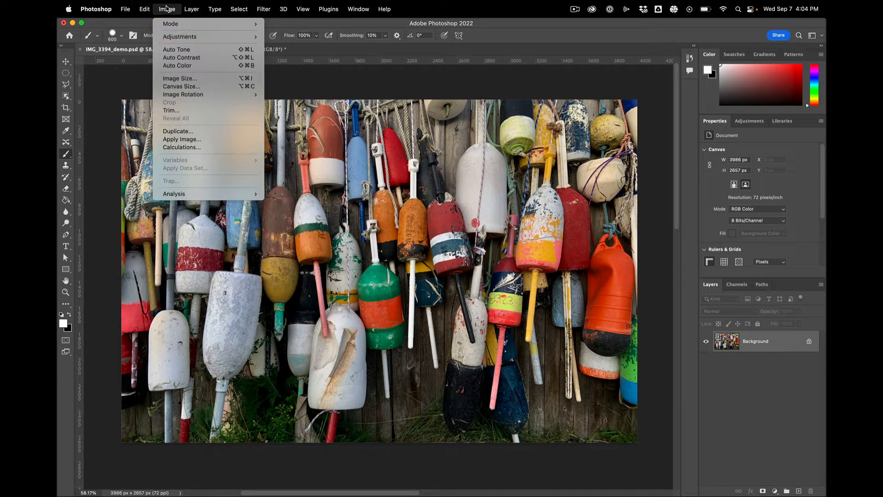
click(167, 8)
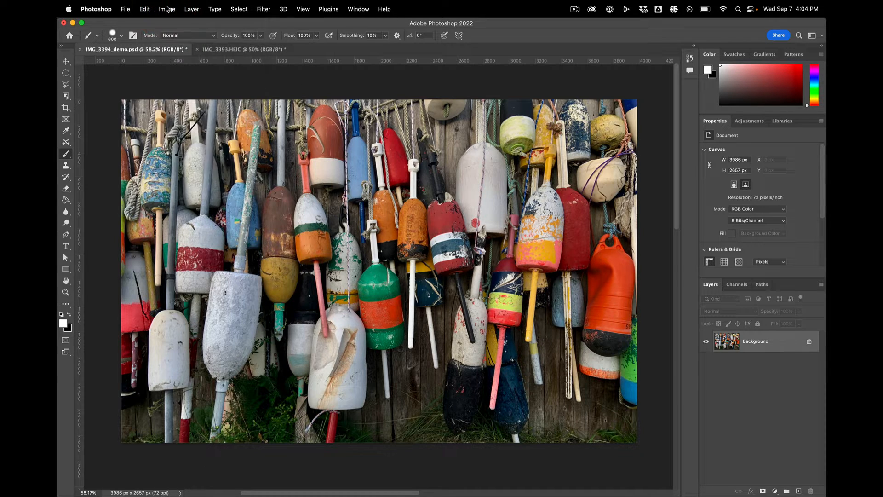
click(240, 8)
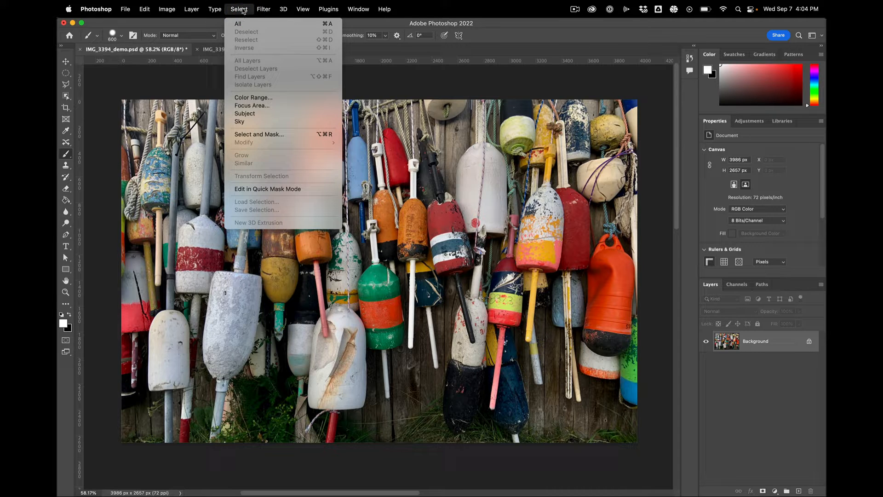
click(252, 97)
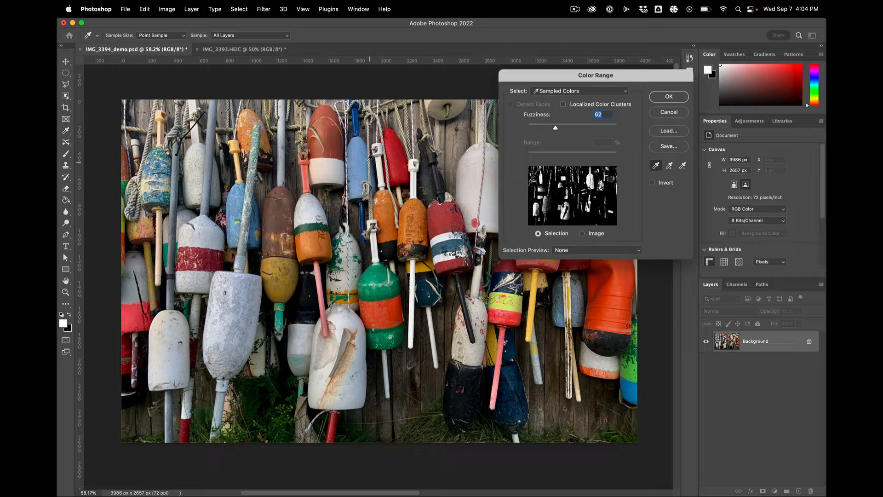
click(363, 160)
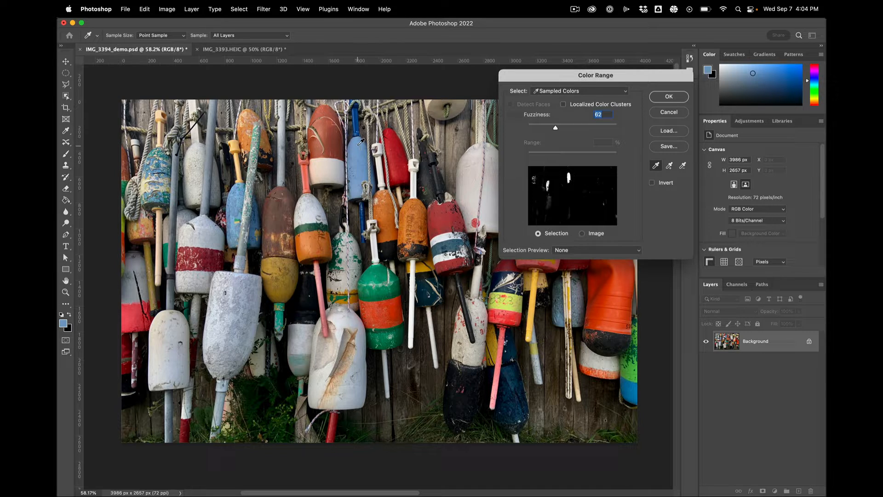
click(361, 147)
click(384, 313)
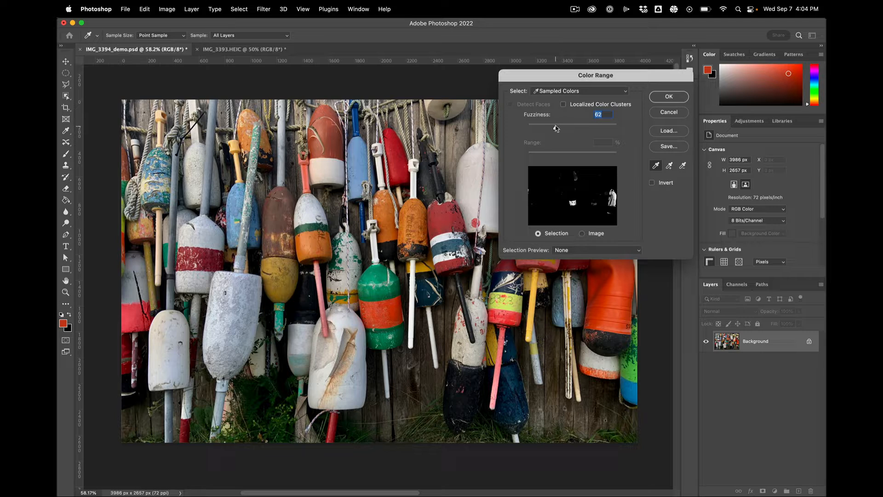
- Set the Color Range Fuzziness to 51
drag(557, 128, 579, 128)
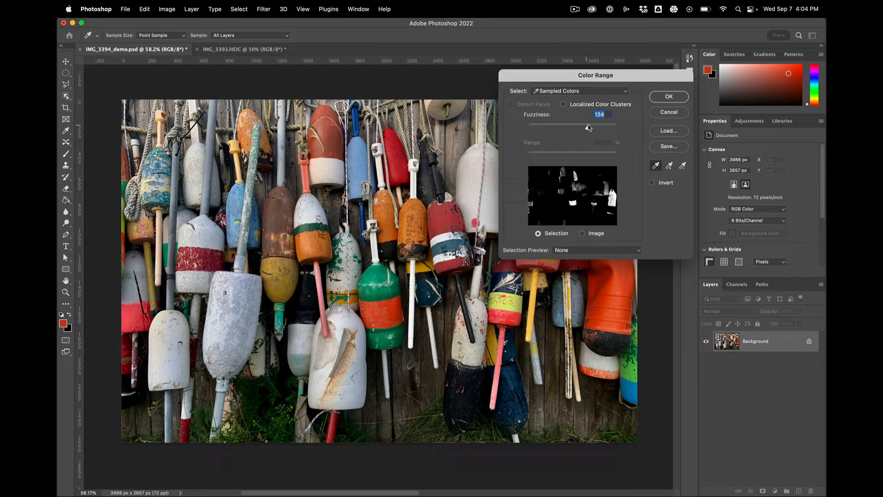
drag(590, 127, 590, 128)
drag(608, 127, 550, 127)
- Add several more orange shades from the green buoy's band to the sampled colors
click(669, 165)
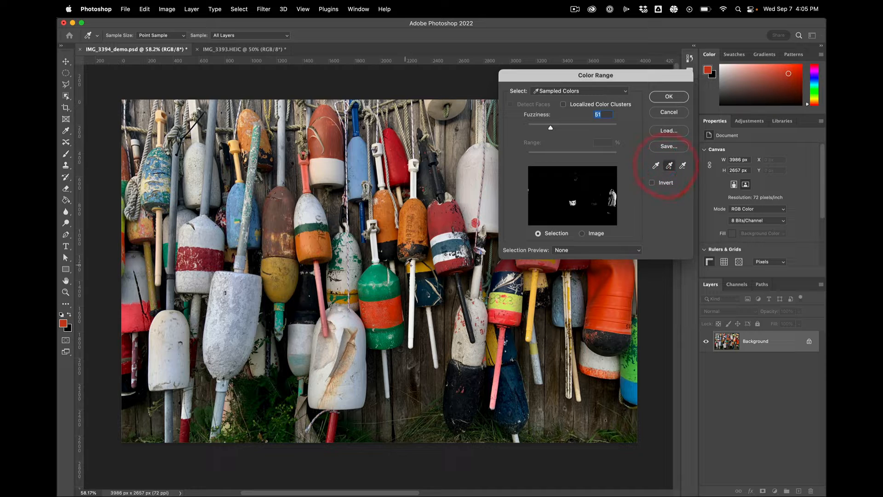
click(367, 307)
click(368, 308)
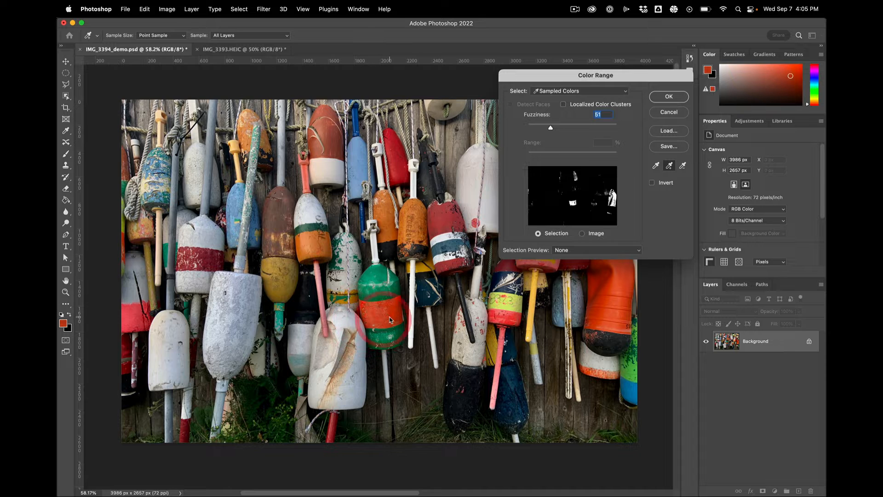
click(392, 310)
click(390, 311)
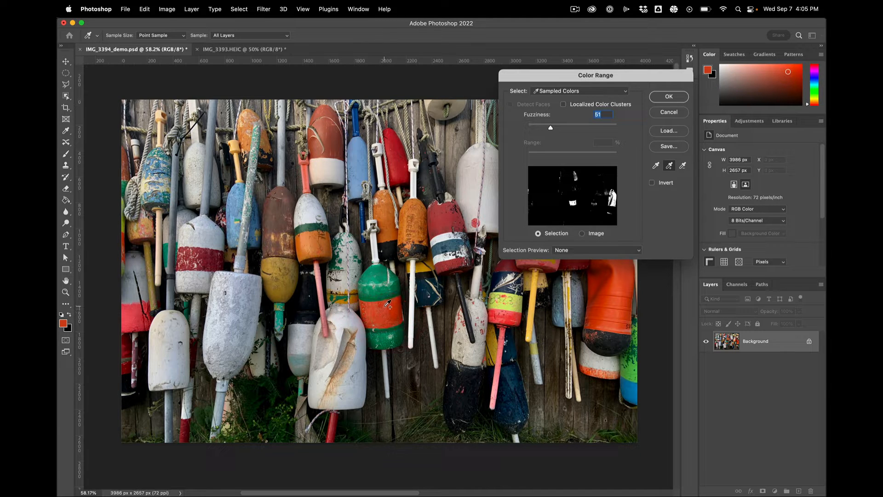
click(386, 307)
- Enable Localized Color Clusters with a Range of 100% and accept the color selection
click(564, 105)
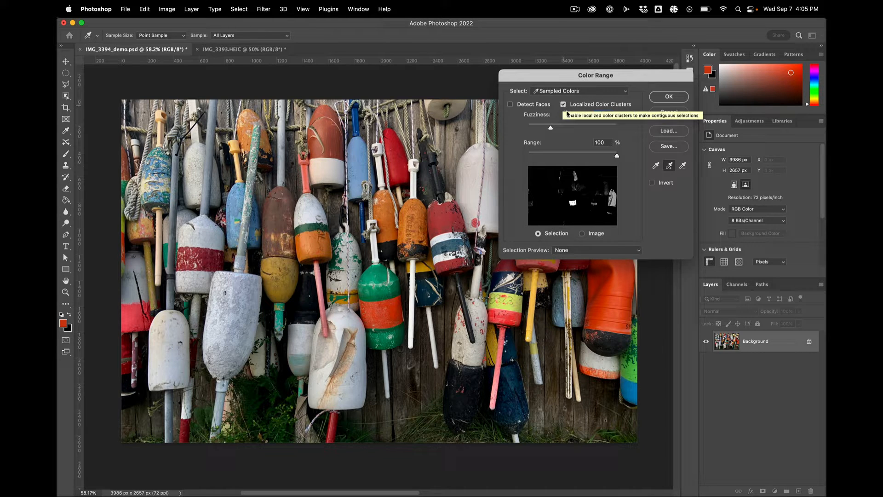
drag(616, 156, 541, 157)
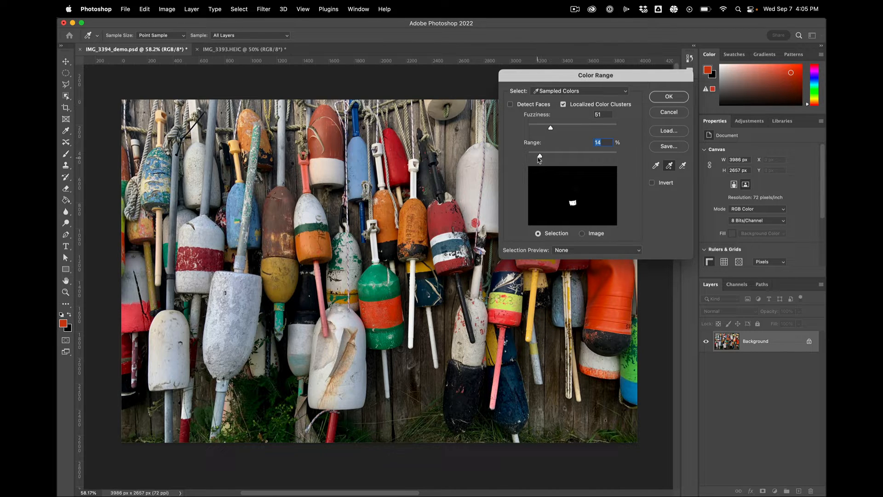
drag(539, 158, 690, 158)
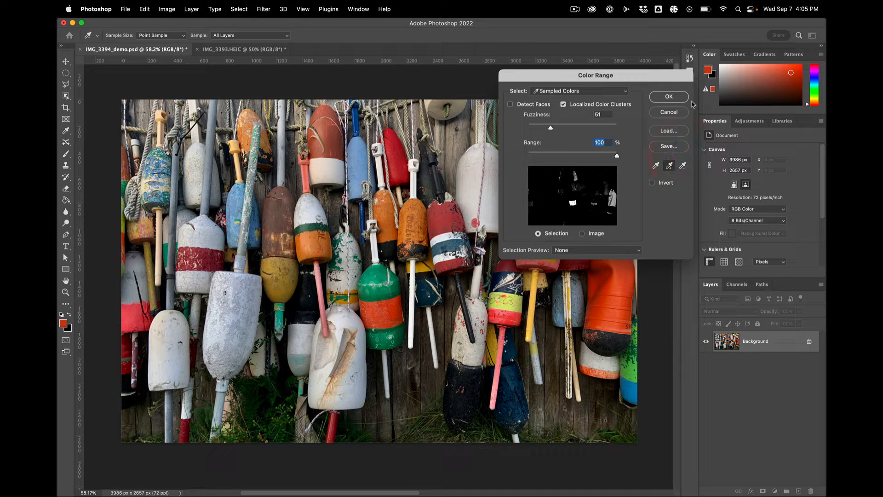
click(670, 97)
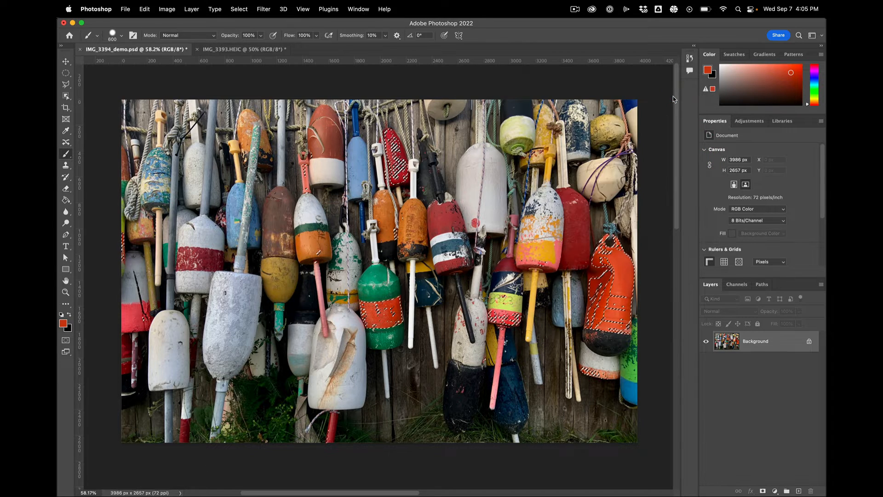
- Add a Hue/Saturation adjustment layer masked by the active selection and make the adjustment itself active for editing
key(b)
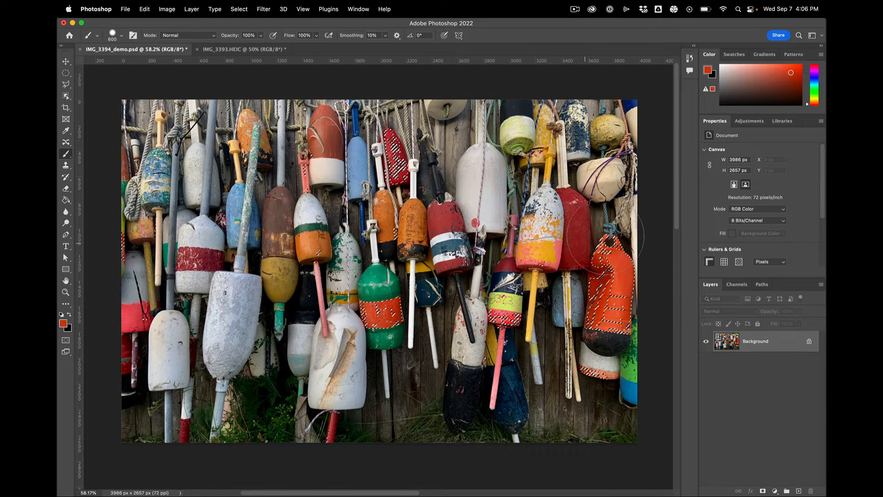
click(752, 123)
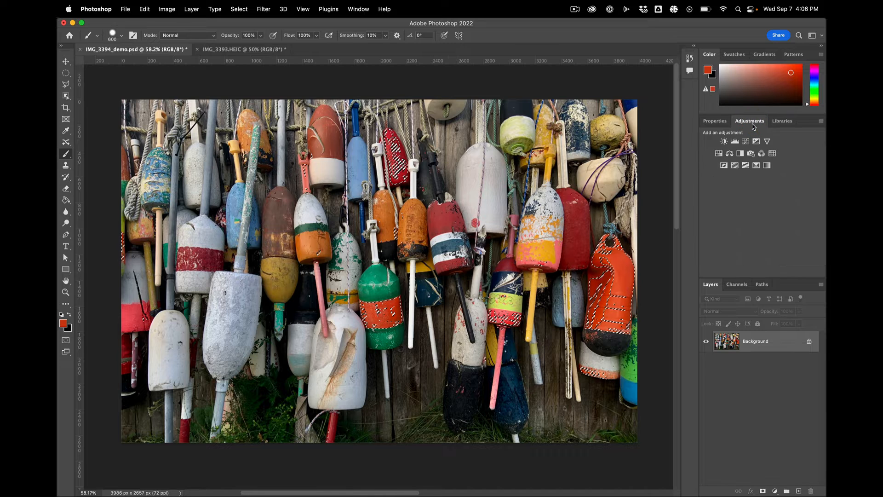
click(718, 155)
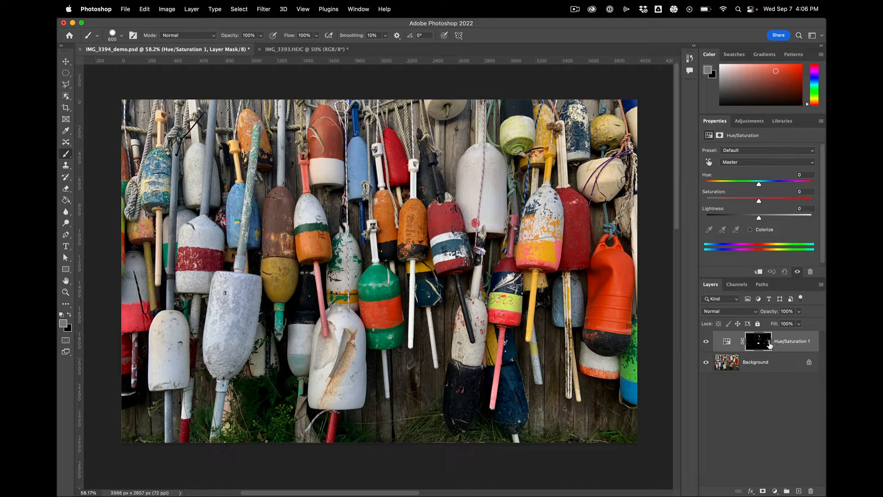
click(727, 344)
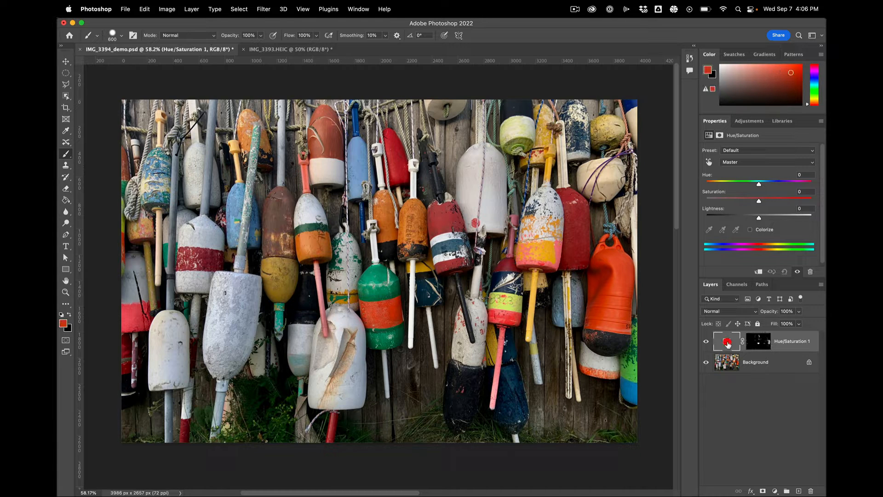
- Set the Hue/Saturation adjustment's Hue to +33, turning the green buoy's orange band yellow
drag(758, 184, 723, 182)
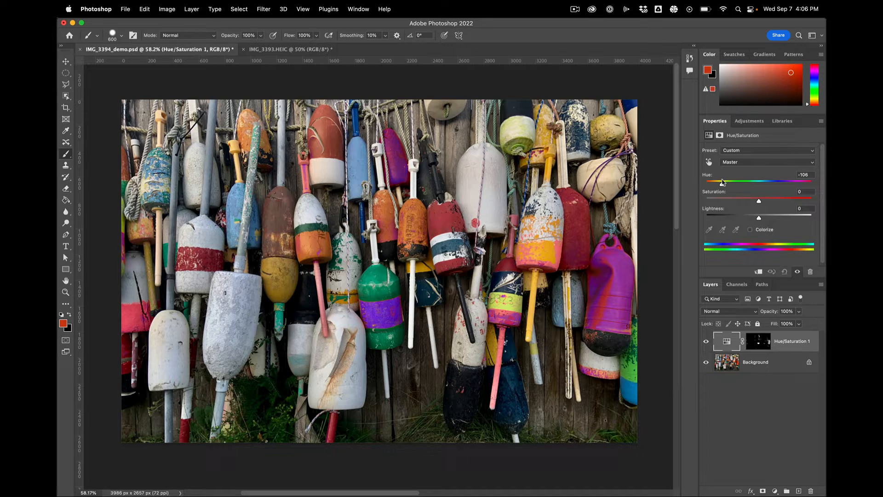
key(super+equal)
key(super+equal)
key(super+equal)
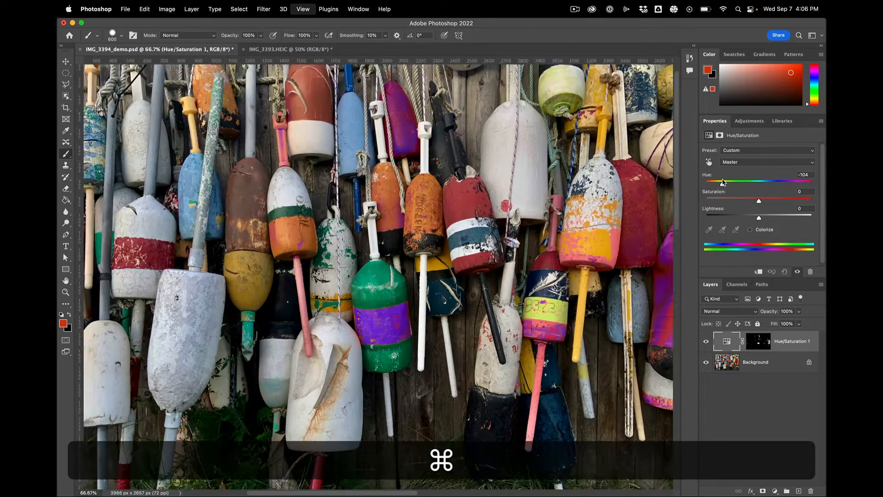
drag(395, 378, 378, 263)
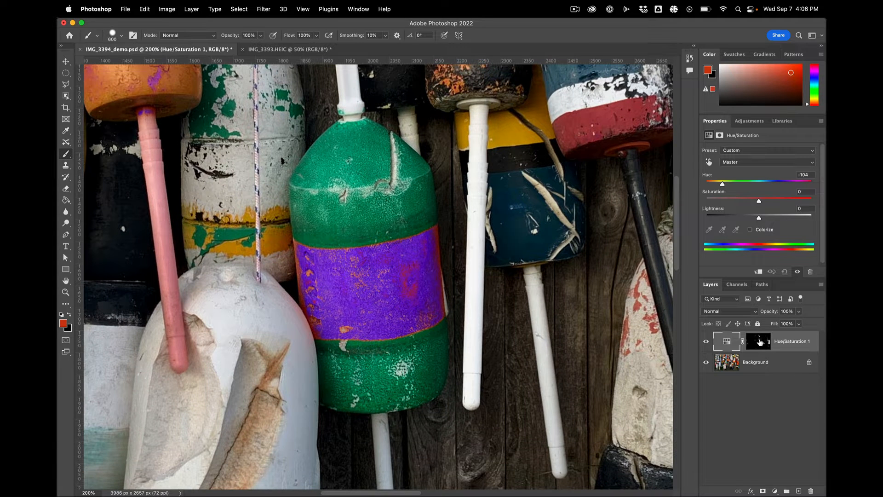
click(760, 341)
click(728, 345)
drag(730, 183, 776, 177)
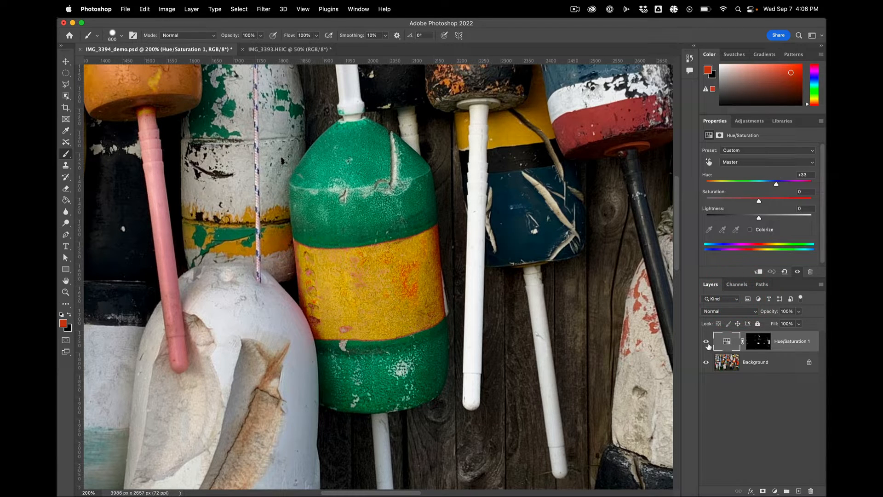
- Toggle the Hue/Saturation layer's visibility to compare the buoy before and after the color change
click(706, 342)
click(707, 343)
click(706, 341)
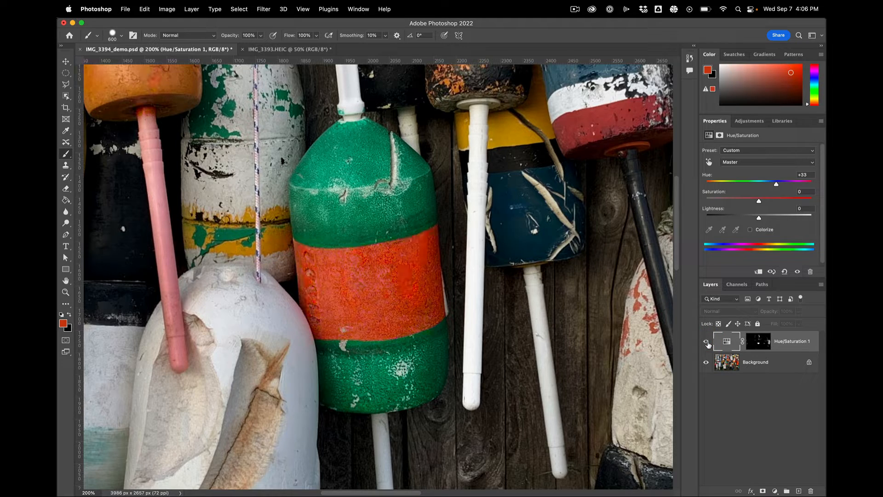
click(706, 341)
- Paint black on the Hue/Saturation layer mask over the other recolored buoys, leaving only the green buoy's band affected
click(760, 346)
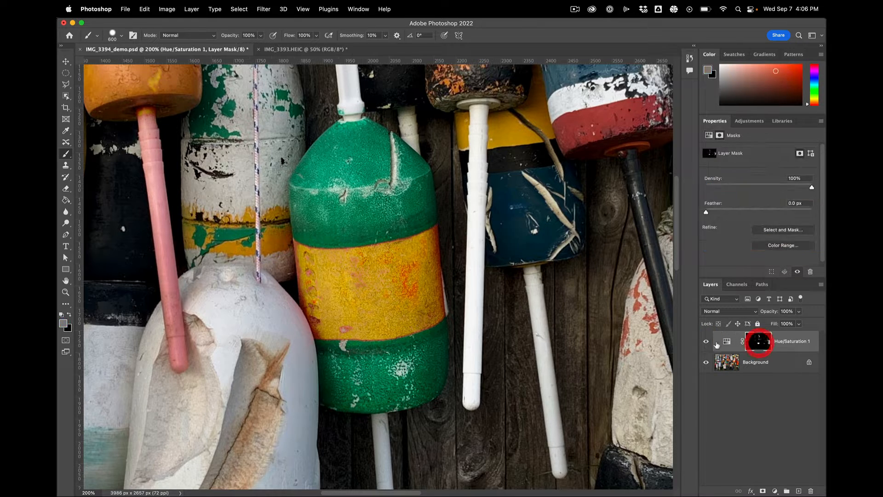
scroll(557, 347, down, 5)
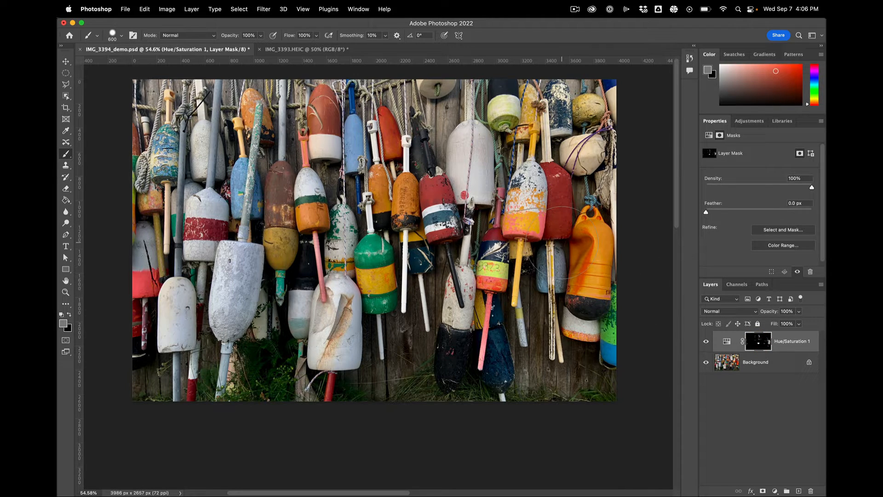
key(d)
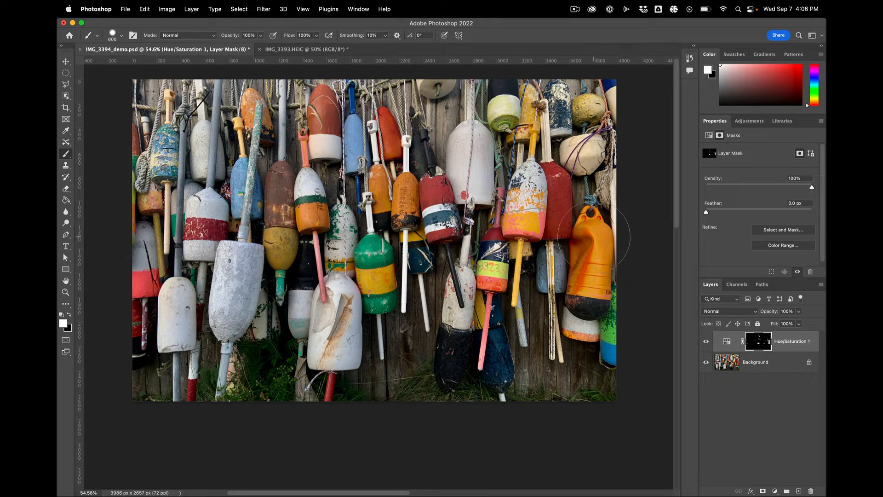
key(x)
drag(594, 202, 585, 299)
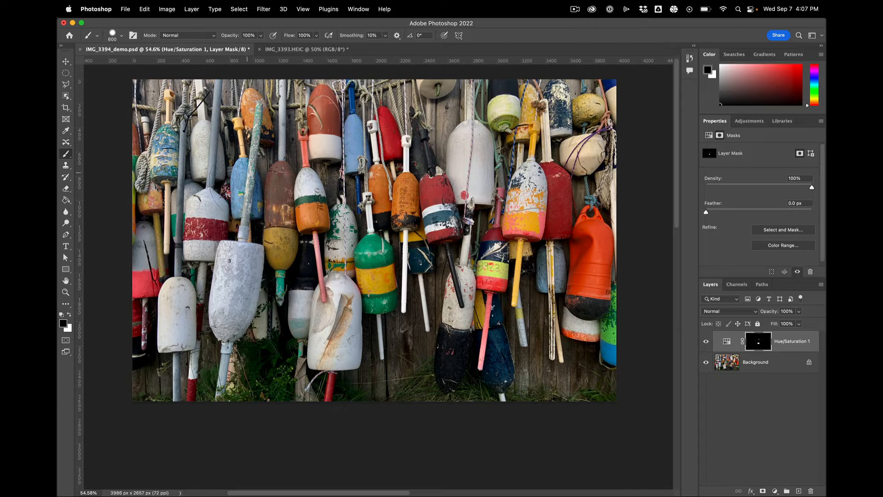
- Paint white on the layer mask with a 175 px brush over the missed orange spots inside the green buoy's band
key(super+1)
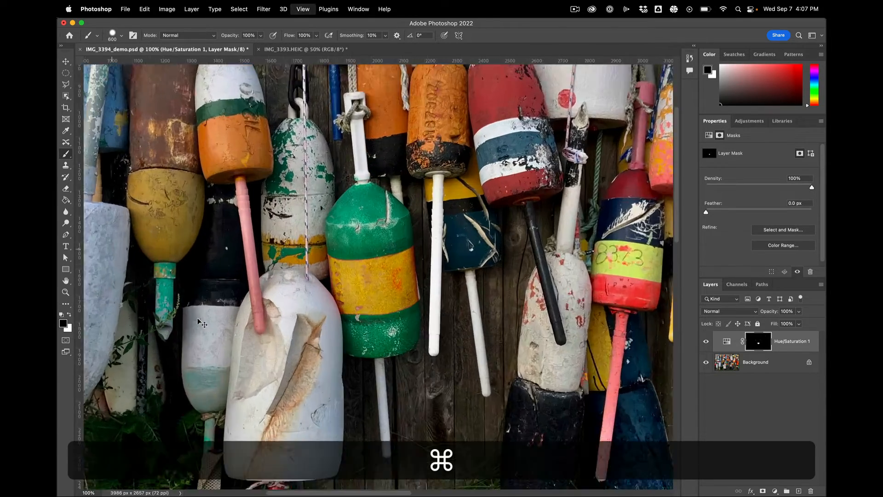
key(super+equal)
key(super+equal)
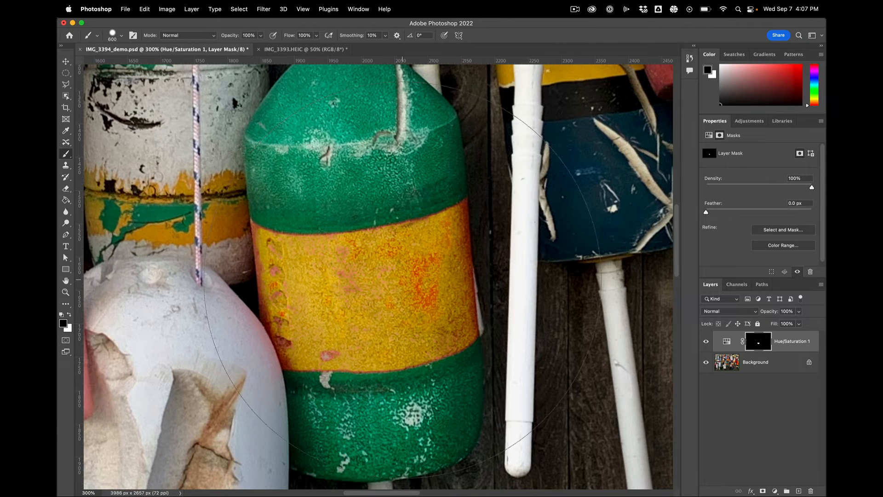
key(bracketleft)
key(bracketleft)
key(bracketleft)
key(bracketleft)
key(bracketleft)
key(bracketleft)
key(bracketleft)
key(bracketleft)
key(bracketright)
key(bracketright)
key(x)
mouse_move(398, 288)
mouse_down()
mouse_move(423, 281)
mouse_move(358, 304)
mouse_move(409, 294)
mouse_up()
mouse_move(350, 292)
mouse_down()
mouse_move(322, 306)
mouse_move(331, 299)
mouse_move(341, 308)
mouse_up()
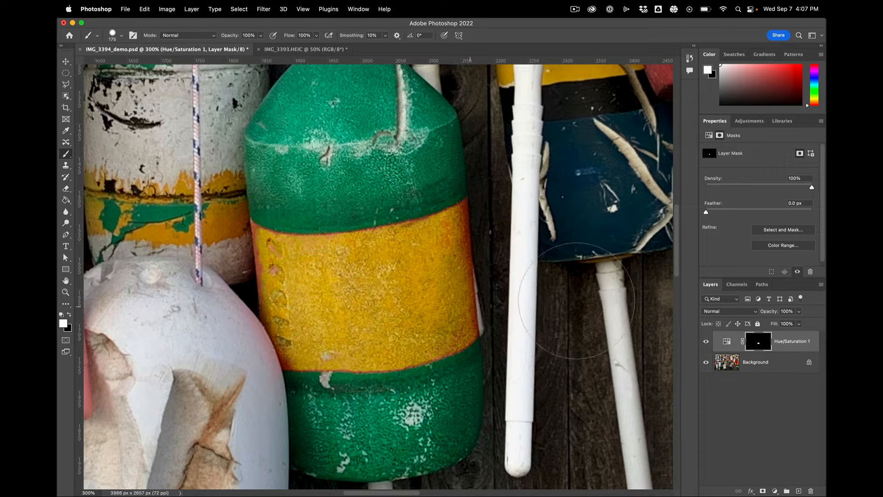
- Open the Hue/Saturation layer mask in Select and Mask, show the edge, and set the Edge Detection radius to 10 px
click(759, 342)
right_click(760, 348)
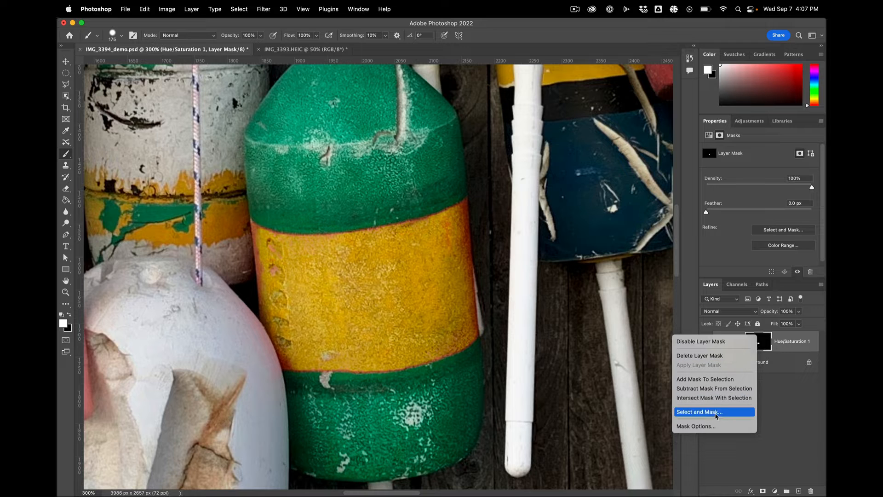
click(716, 413)
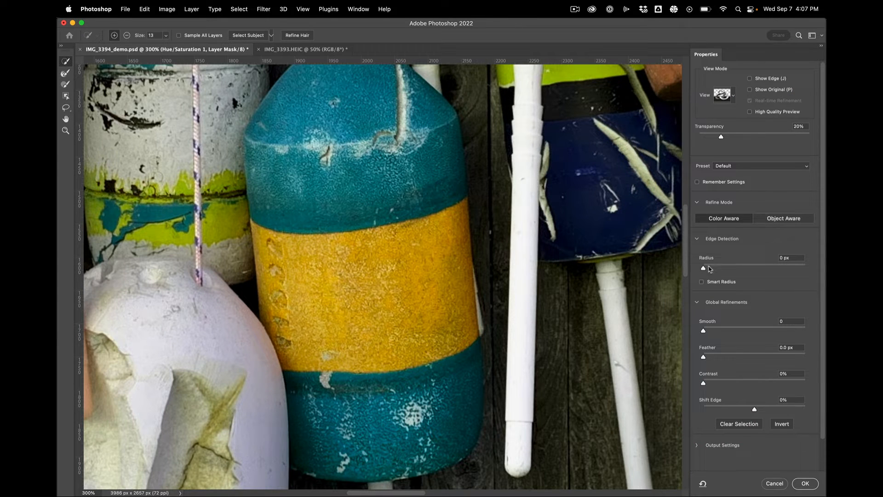
click(732, 268)
click(751, 79)
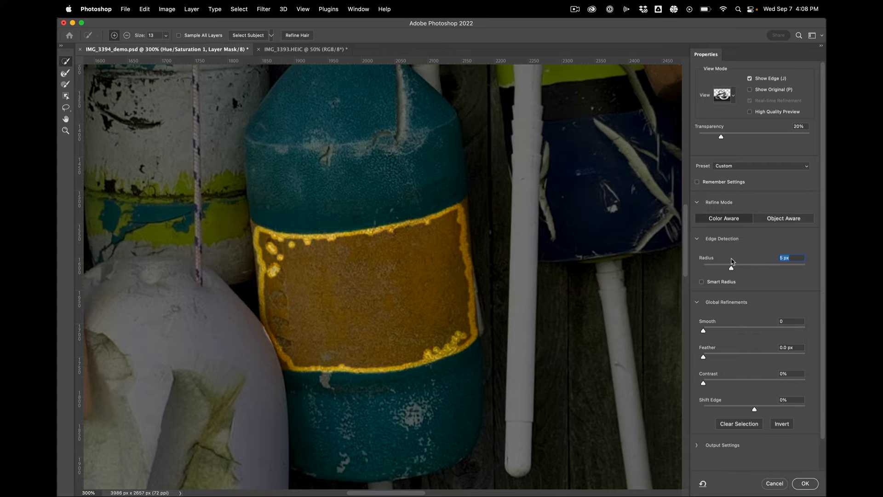
mouse_move(732, 269)
mouse_down()
mouse_move(776, 273)
mouse_move(744, 270)
mouse_up()
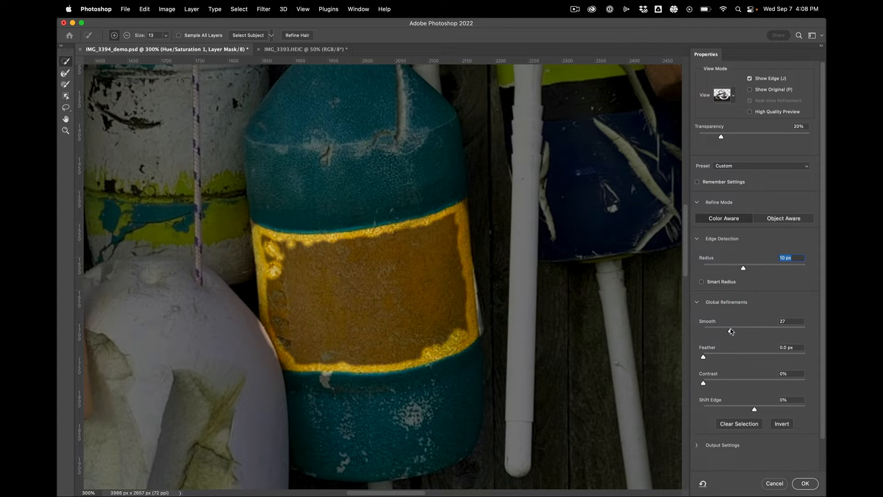
- Set Smooth to 16 for the mask, hide the edge display, and compare the band with the original mask
click(745, 332)
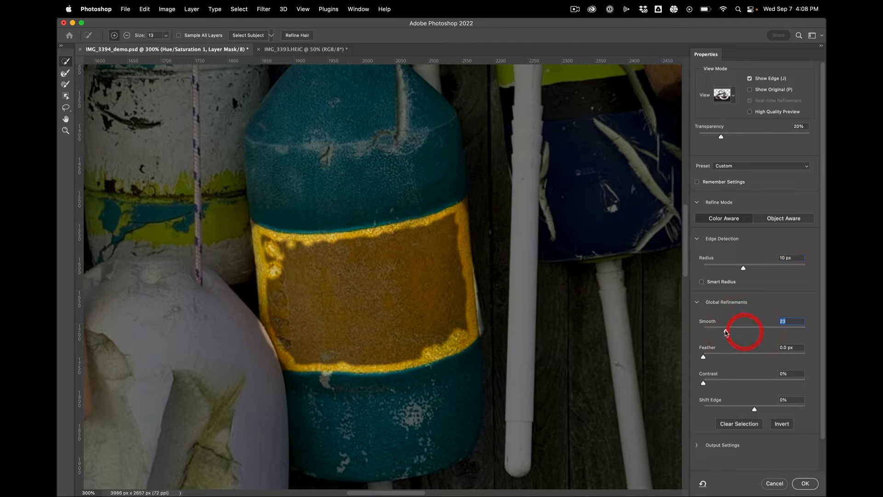
click(724, 330)
drag(725, 332, 720, 330)
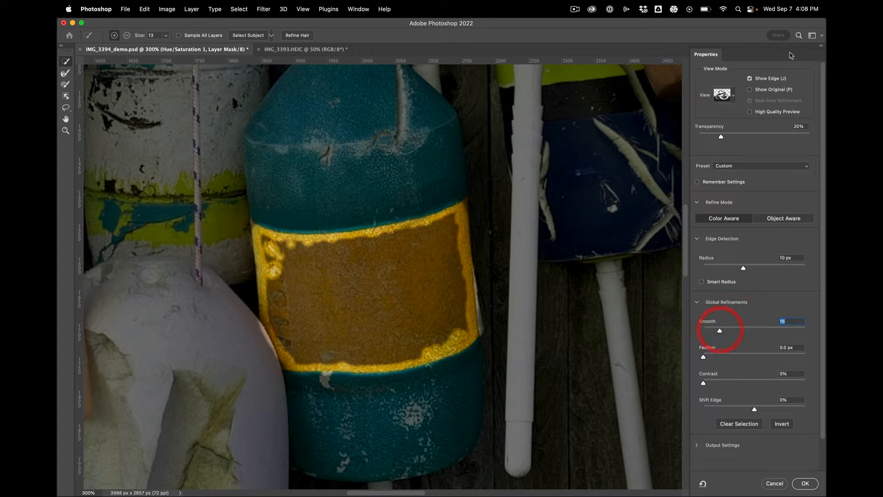
click(750, 78)
click(750, 90)
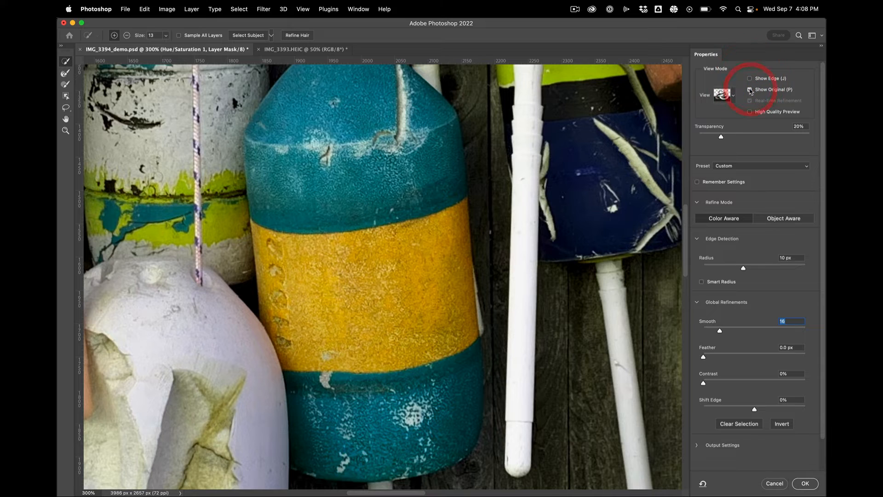
click(750, 89)
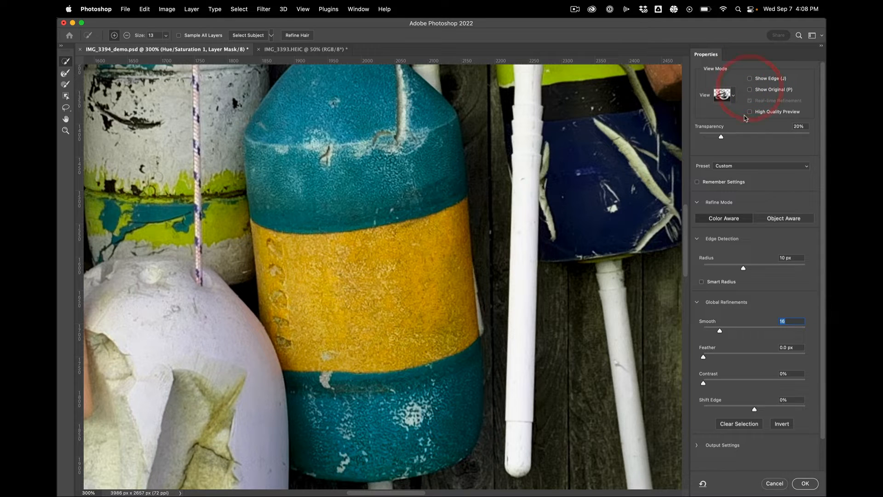
- Lower the Select and Mask preview's Transparency to 0% and cancel the mask refinement
drag(722, 137, 646, 127)
drag(701, 136, 646, 128)
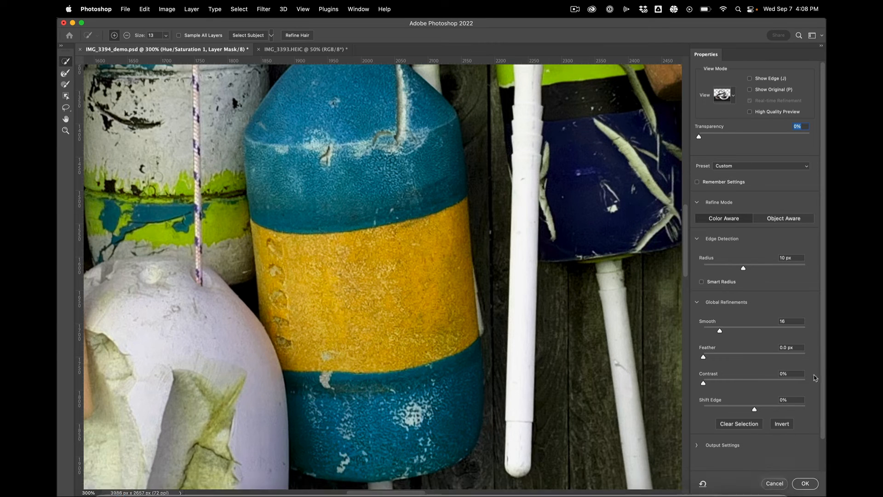
click(774, 483)
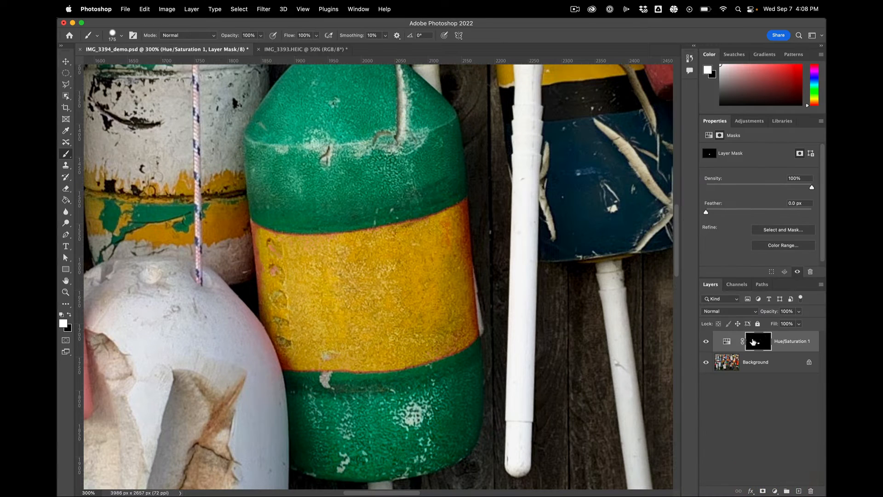
- Apply Levels to the Hue/Saturation layer mask with the white input at 72 and the midtones at 2.41
click(757, 345)
click(238, 9)
mouse_move(261, 9)
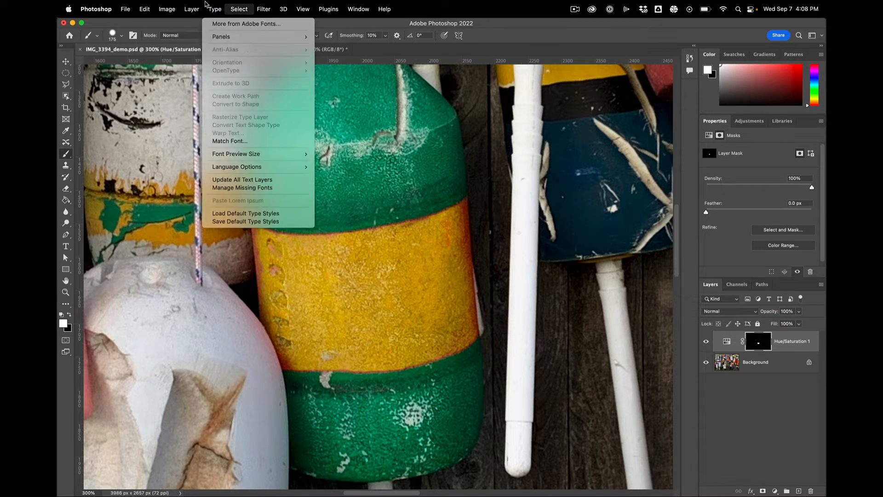
mouse_move(175, 3)
mouse_move(193, 36)
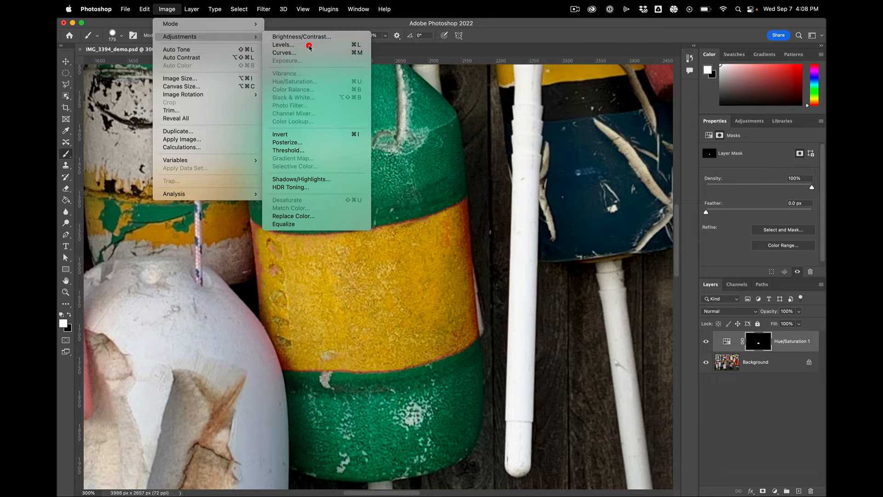
click(305, 44)
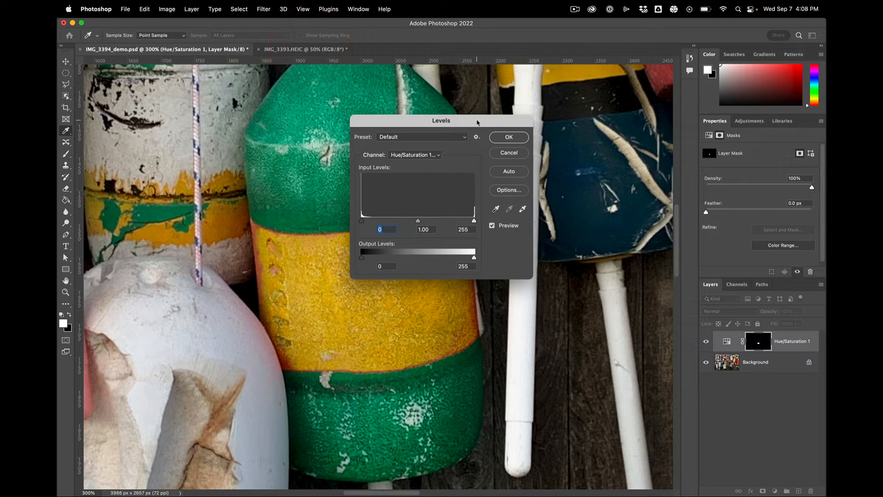
drag(474, 128, 614, 136)
mouse_move(614, 230)
mouse_down()
mouse_move(509, 226)
mouse_move(533, 228)
mouse_up()
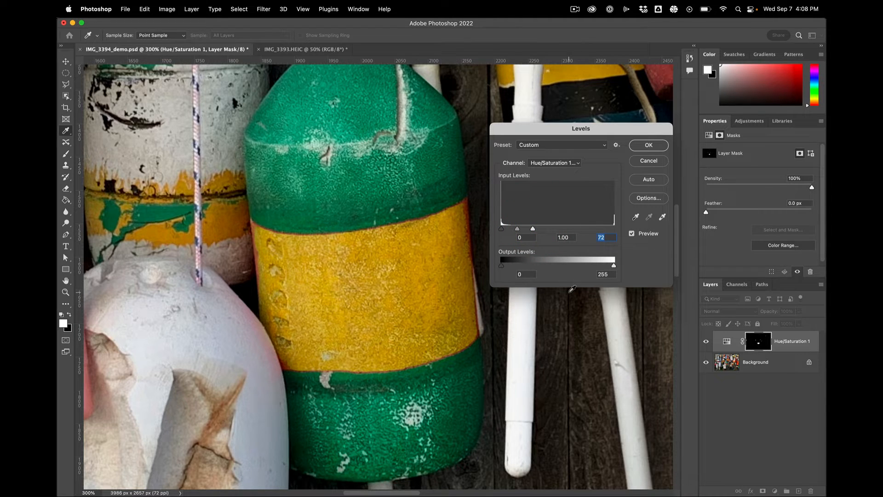
drag(517, 230, 507, 230)
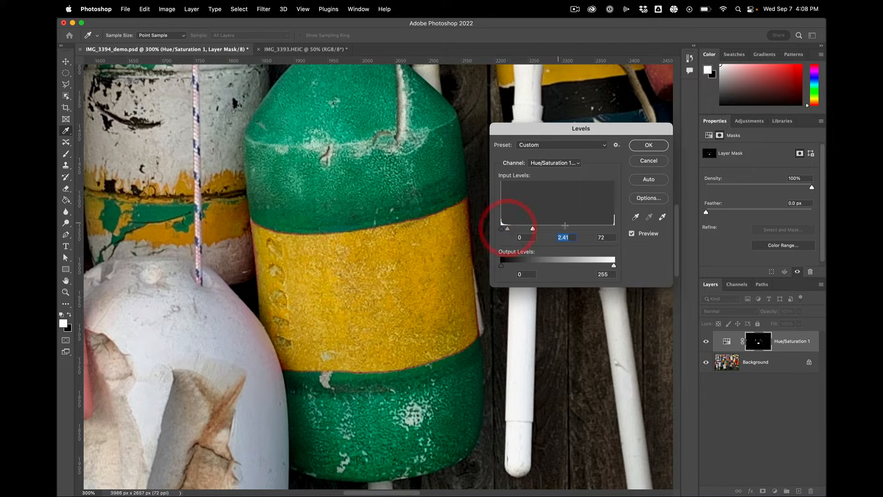
key(Return)
- Paint black with a 700 px brush on the mask over the other buoys, removing their stray color change
key(b)
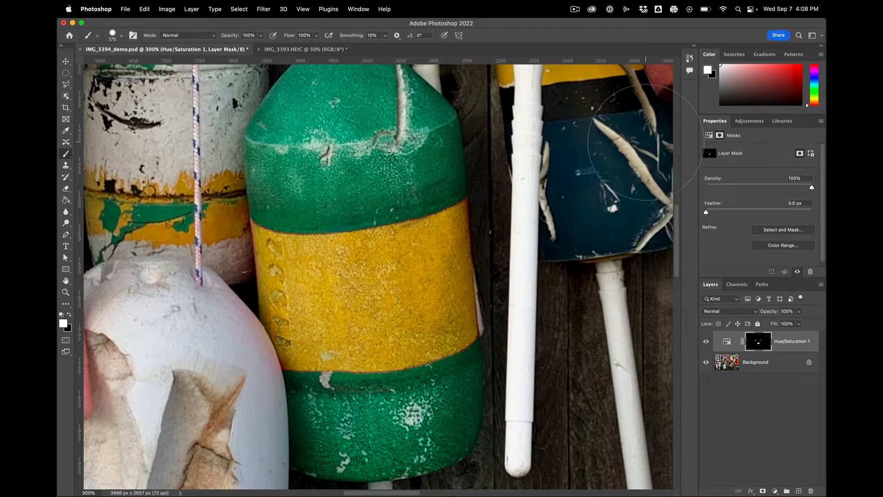
scroll(467, 237, down, 3)
scroll(467, 238, down, 2)
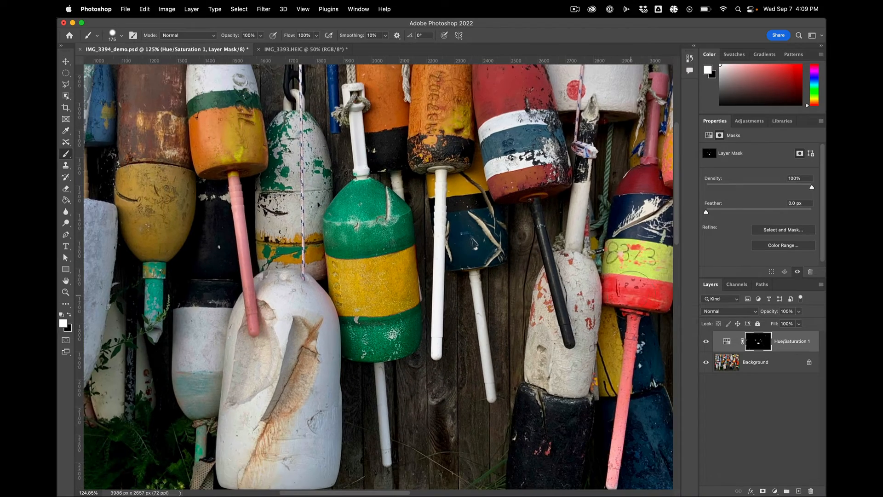
scroll(515, 229, down, 2)
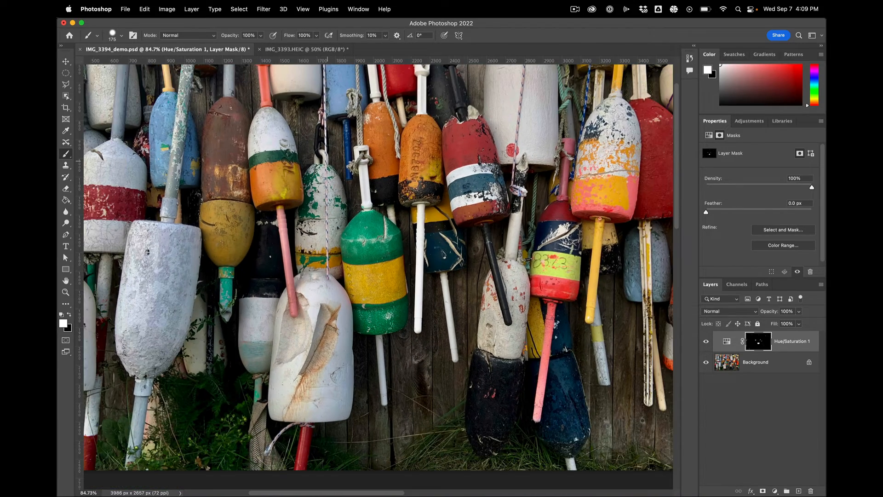
key(bracketright)
key(bracketright)
key(bracketright)
key(bracketright)
key(bracketright)
key(bracketright)
key(bracketright)
key(x)
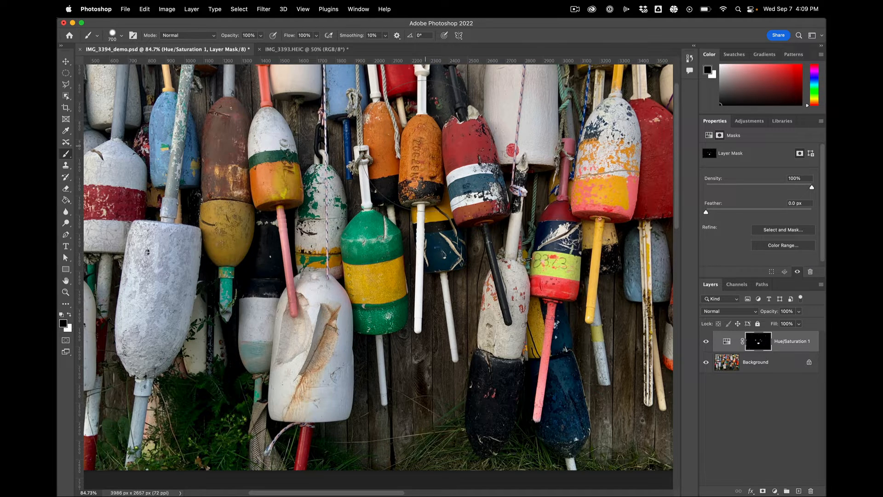
mouse_move(246, 297)
mouse_down()
mouse_move(267, 347)
mouse_move(262, 370)
mouse_move(249, 383)
mouse_up()
- Toggle the Hue/Saturation layer's visibility to compare the green buoy's band with and without the refined adjustment
click(706, 343)
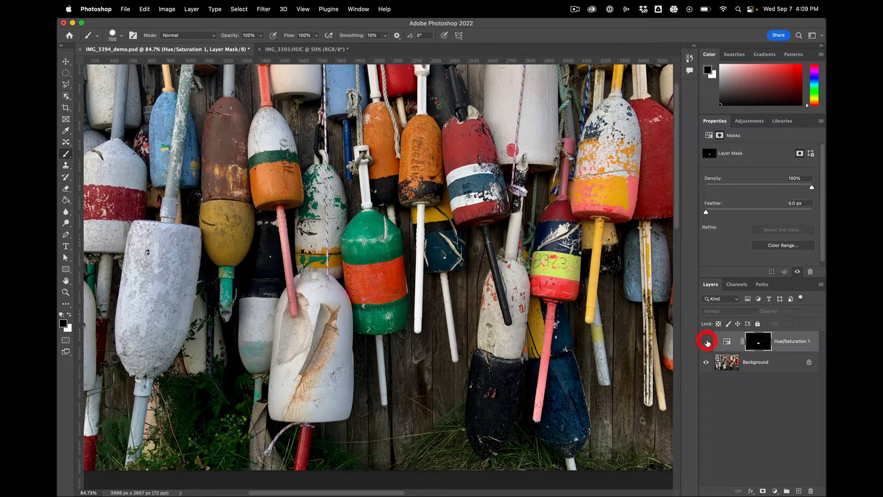
click(706, 343)
click(706, 342)
click(707, 343)
click(707, 342)
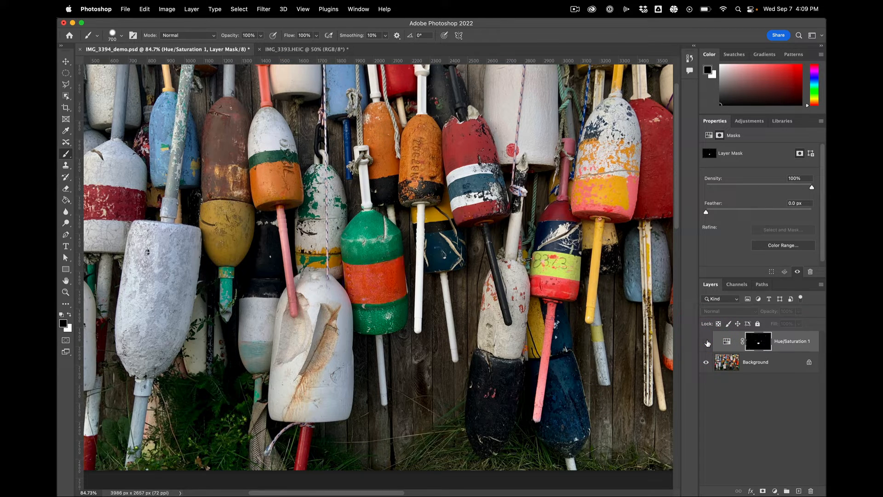
click(706, 342)
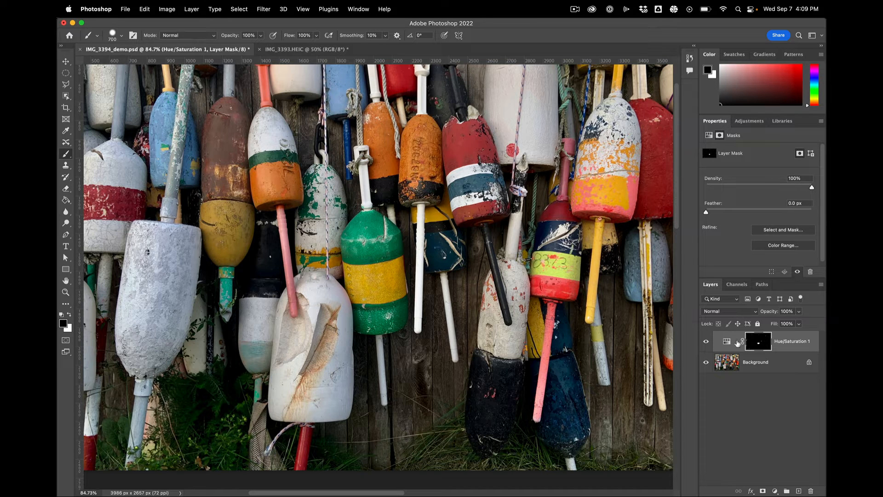
- Hide and delete the Hue/Saturation 1 adjustment layer, leaving only the Background layer
click(705, 342)
click(727, 341)
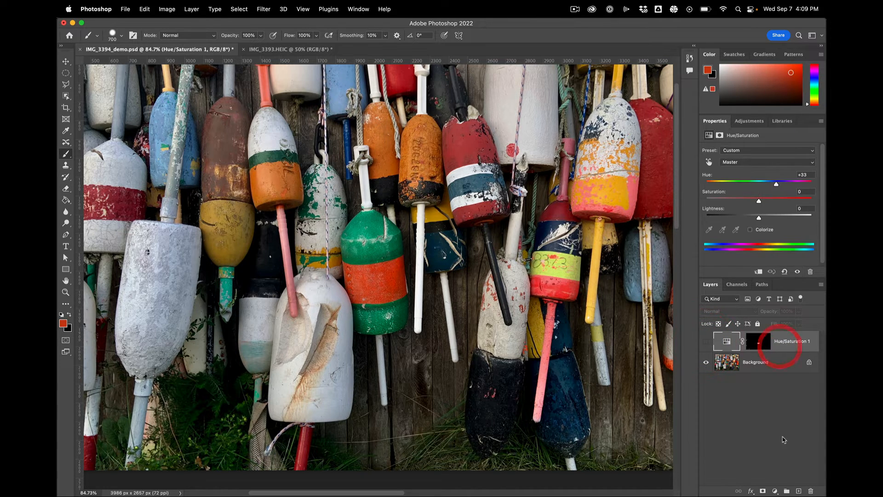
click(811, 491)
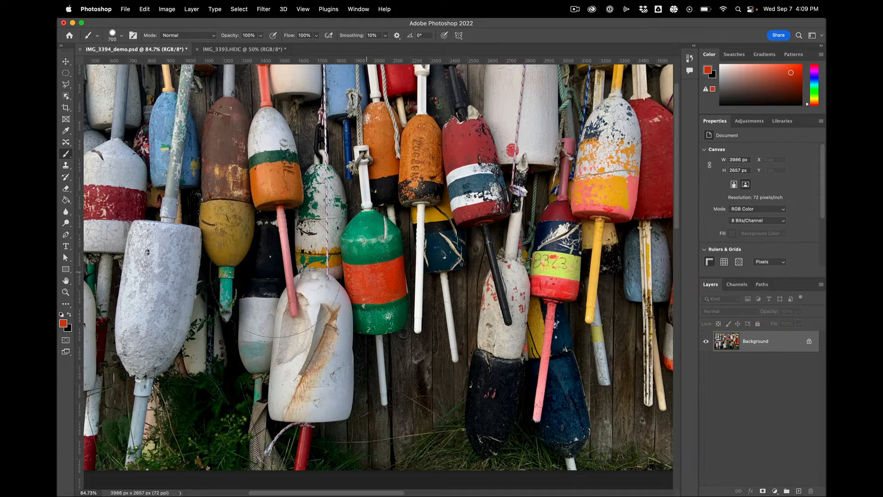
- Look over the buoys to the right of the green one for another color area to select
scroll(226, 327, down, 5)
scroll(275, 304, up, 3)
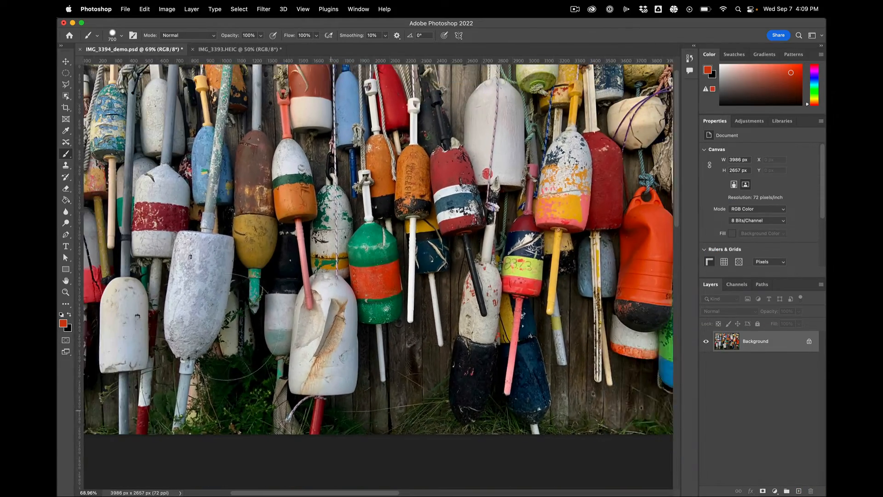
scroll(322, 285, down, 2)
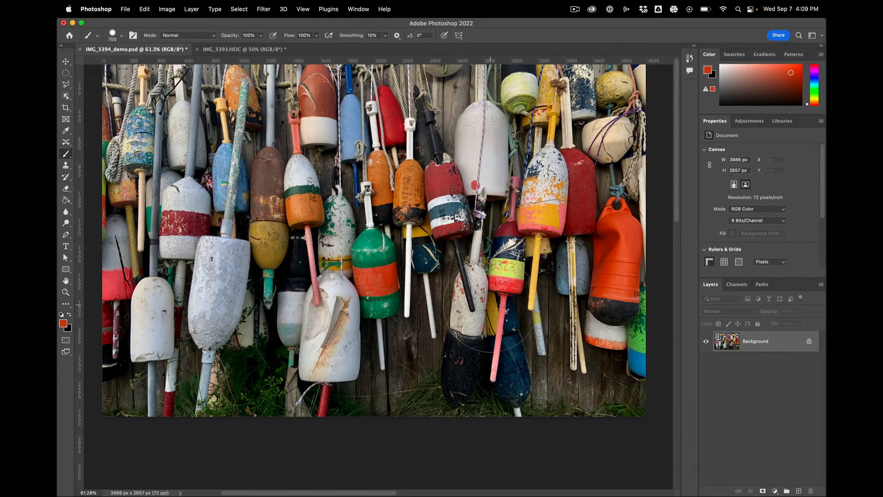
scroll(378, 278, up, 2)
scroll(386, 267, up, 2)
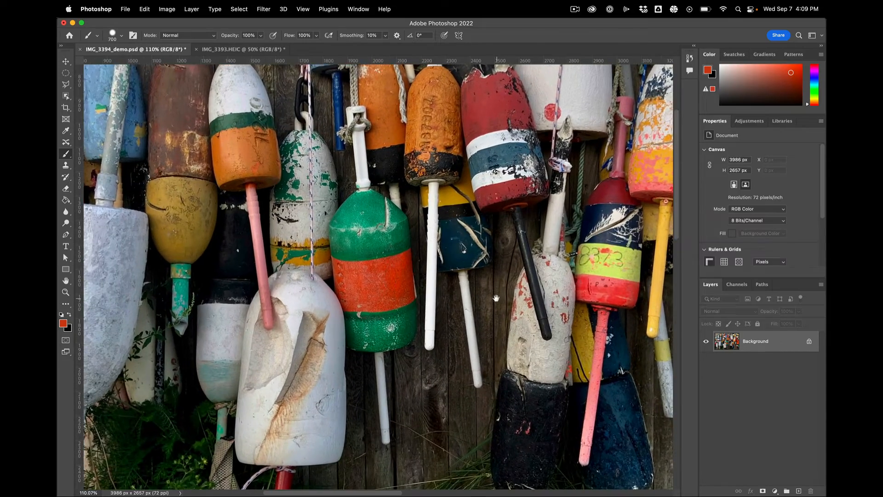
drag(503, 278, 331, 279)
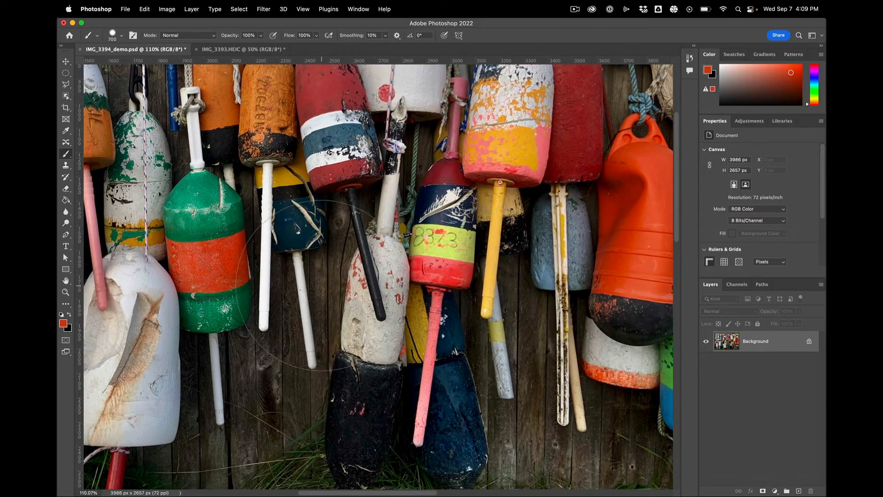
scroll(324, 282, up, 1)
scroll(324, 284, up, 1)
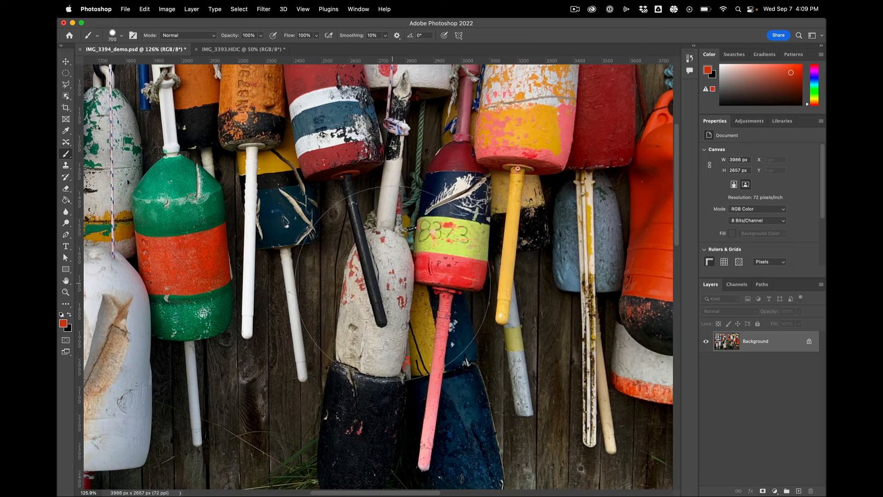
scroll(340, 340, down, 3)
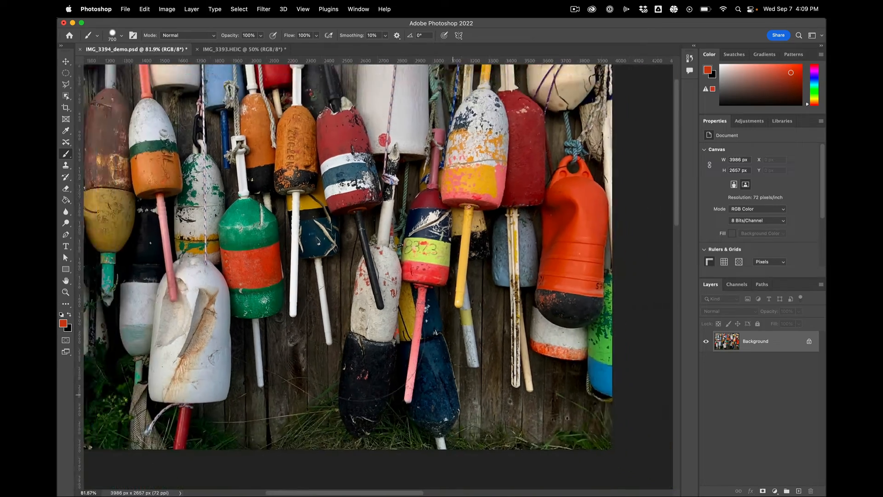
scroll(381, 368, up, 4)
drag(382, 369, 420, 332)
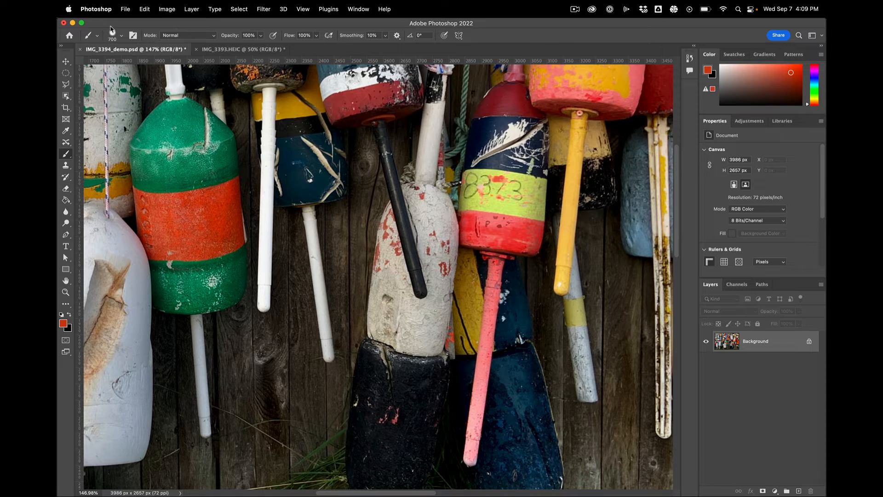
- Start a Color Range selection, sampling the off-white paint of the red-speckled buoy with Range reduced to 10%
click(167, 9)
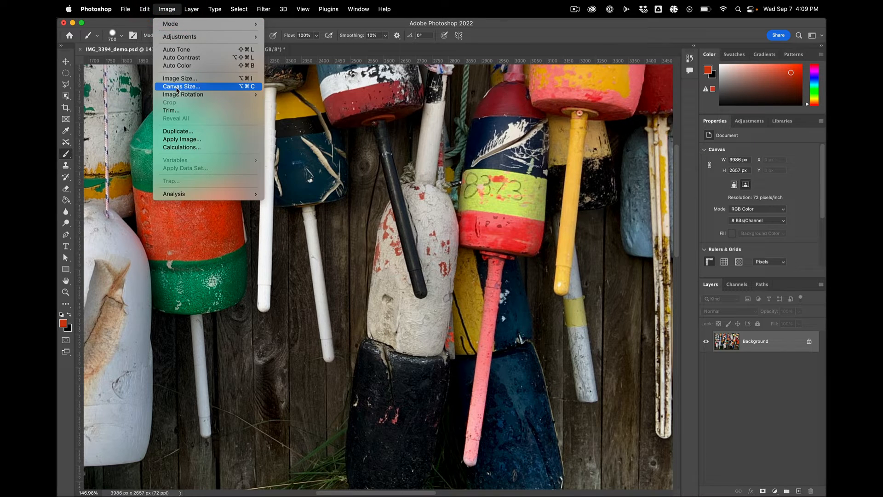
mouse_move(244, 10)
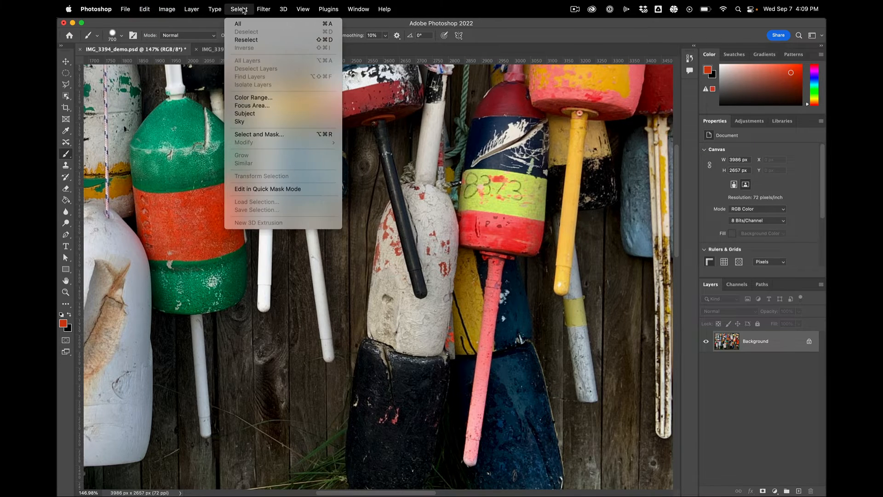
click(251, 97)
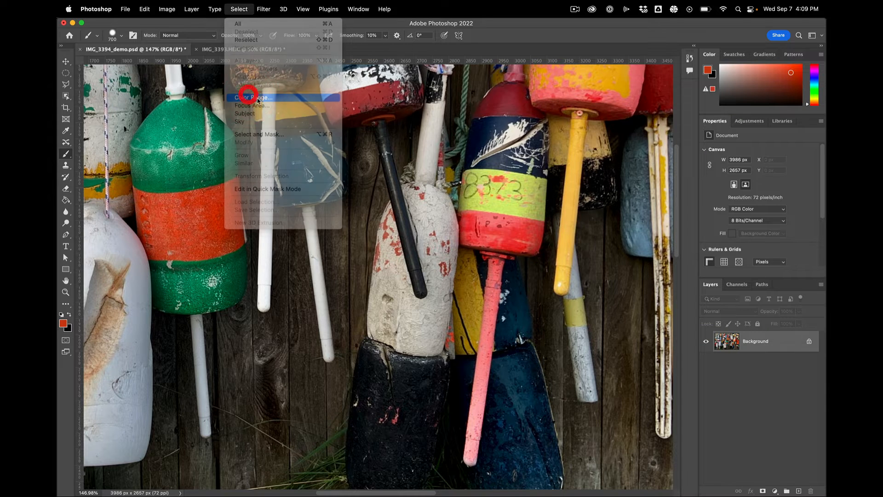
click(420, 316)
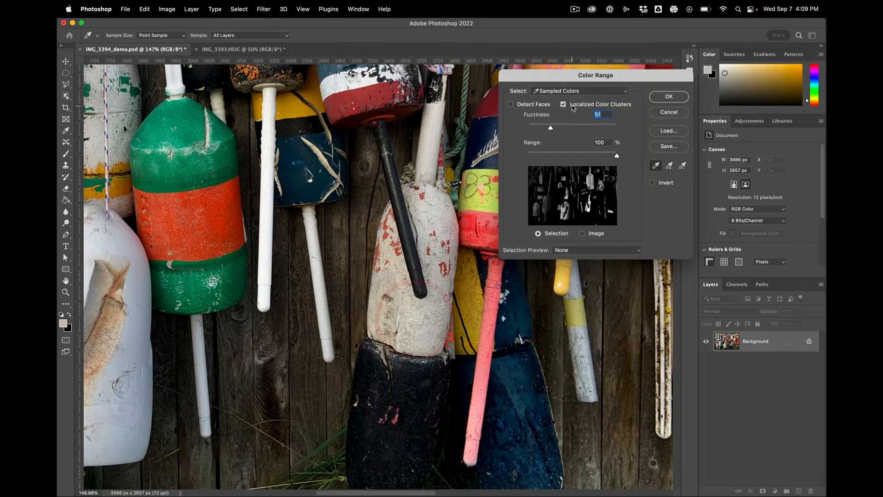
drag(561, 154, 534, 157)
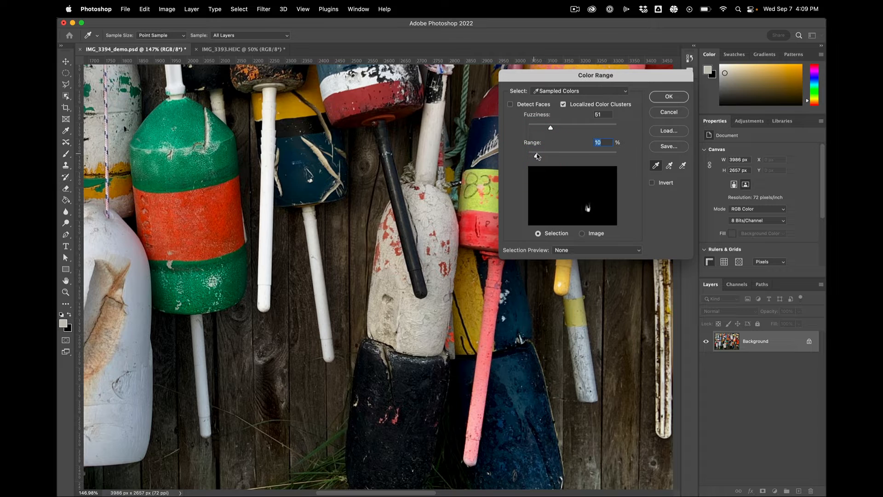
- Add more off-white areas of the red-speckled buoy to the Color Range sample
click(669, 166)
click(430, 215)
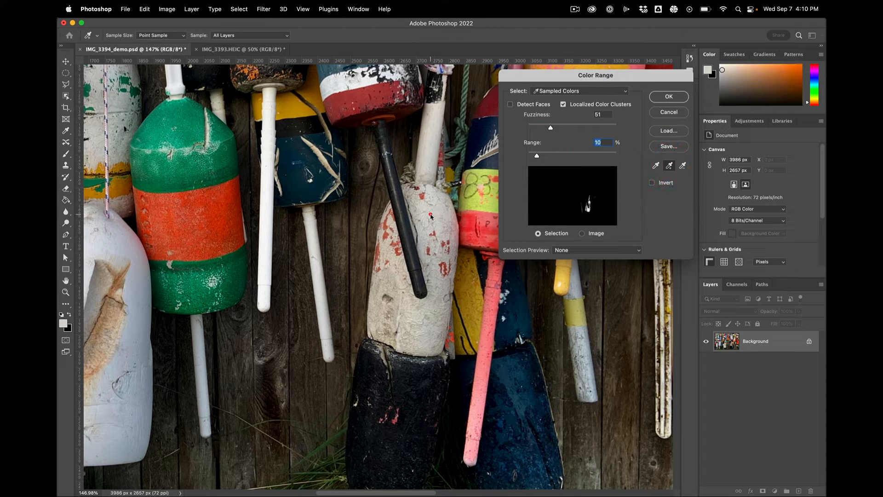
click(419, 213)
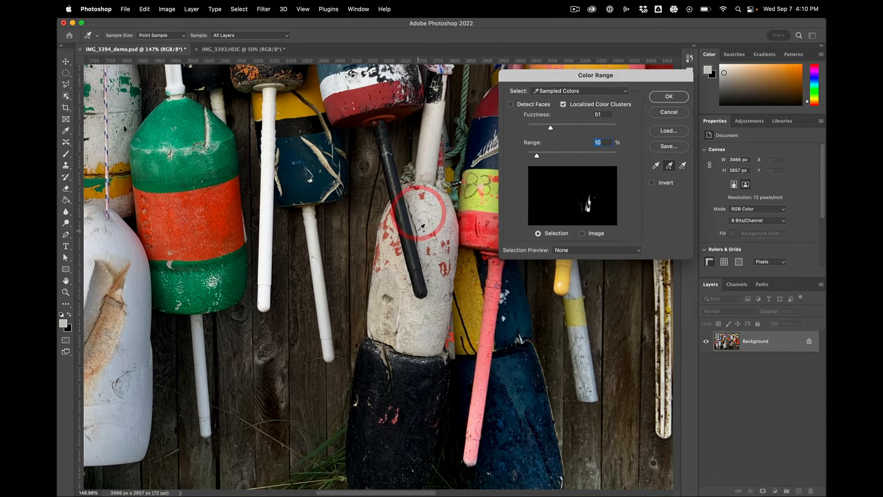
click(389, 286)
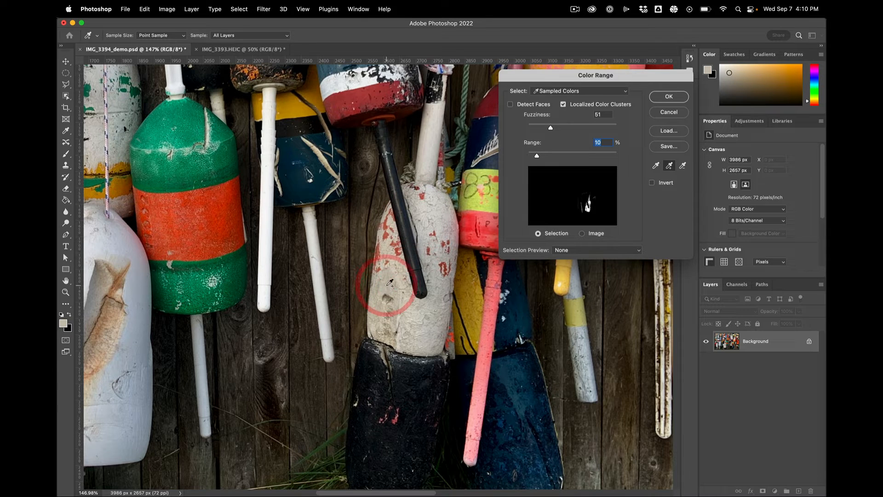
click(376, 313)
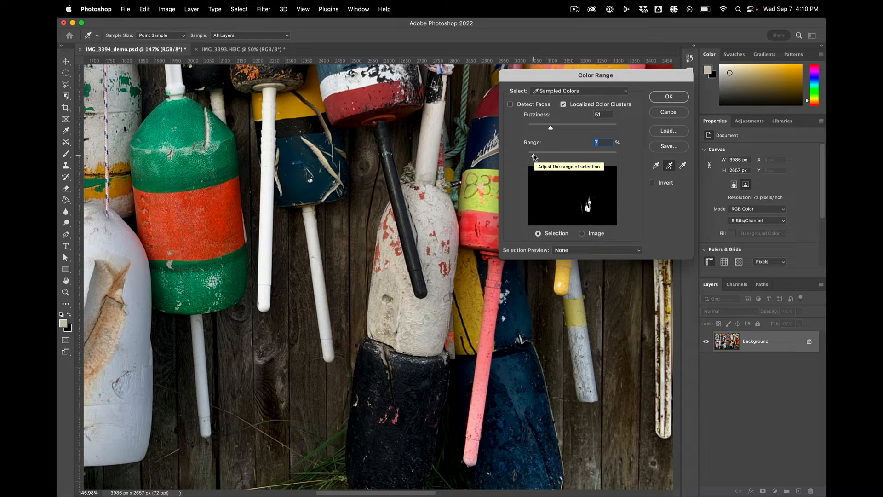
- Set the Color Range's Range to 9% and apply the selection
drag(534, 157, 535, 158)
click(535, 158)
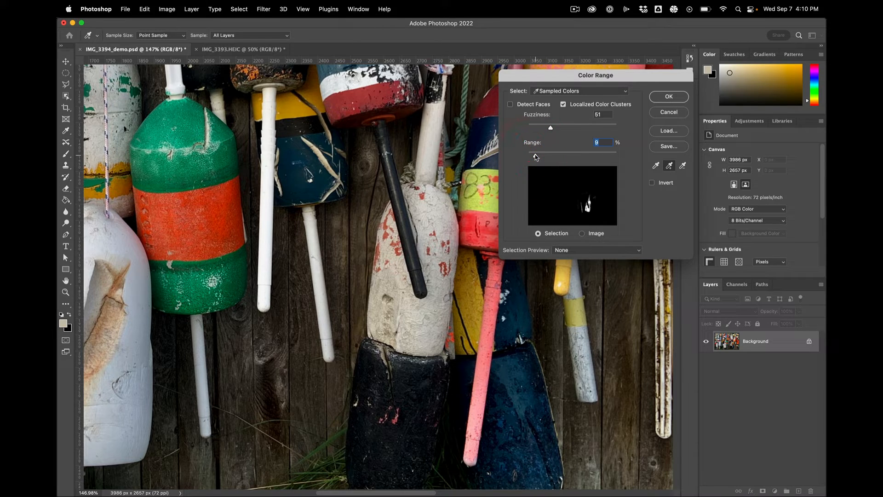
click(668, 97)
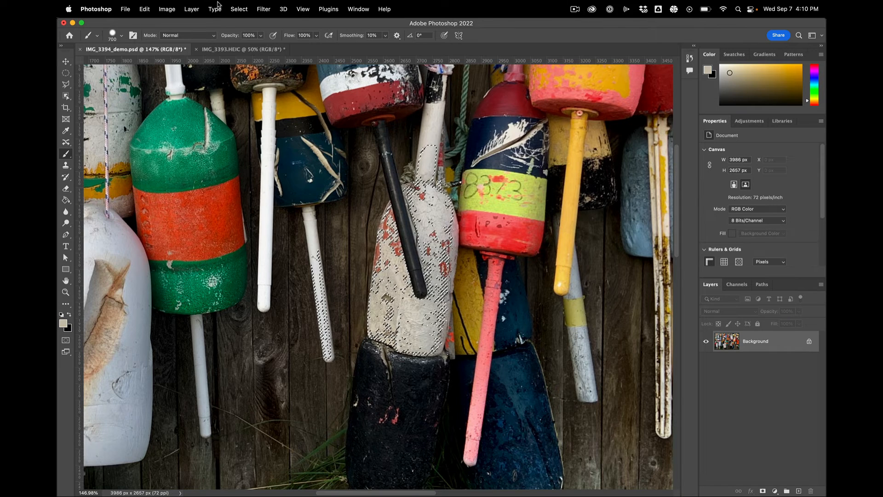
- Create a Solid Color fill layer from the selection, using green 14805e sampled from the green buoy
click(192, 9)
mouse_move(194, 23)
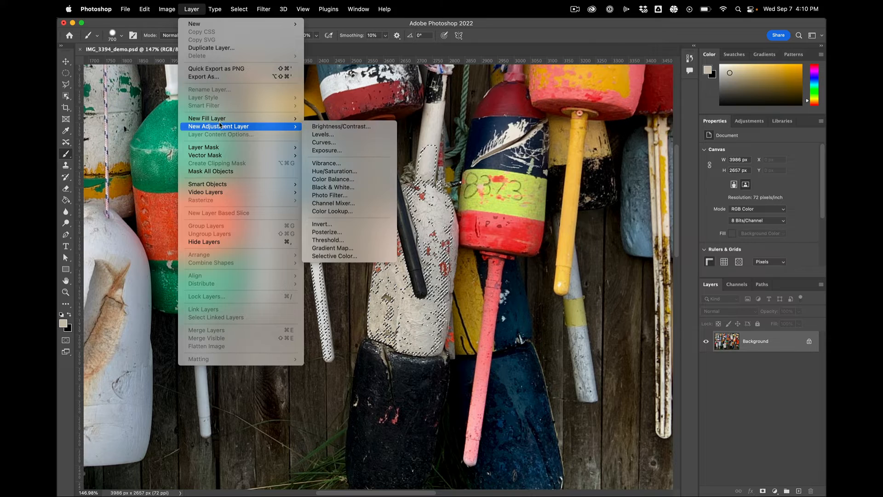
mouse_move(276, 119)
click(339, 120)
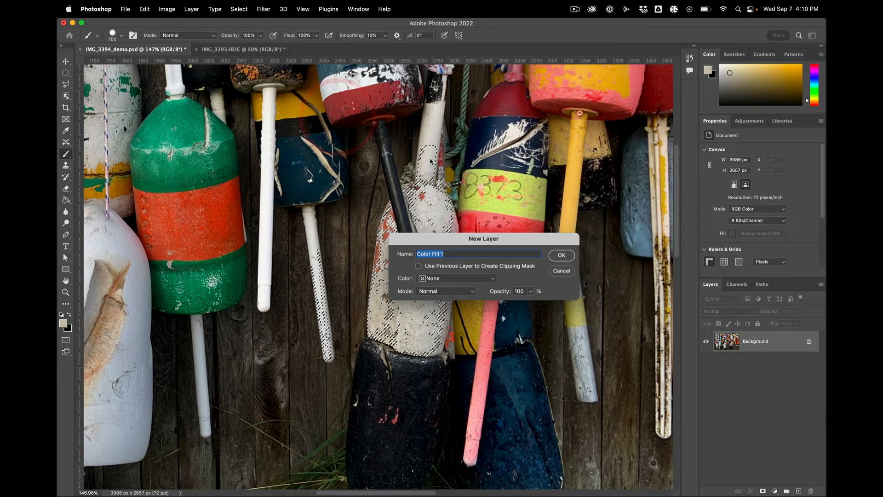
click(562, 256)
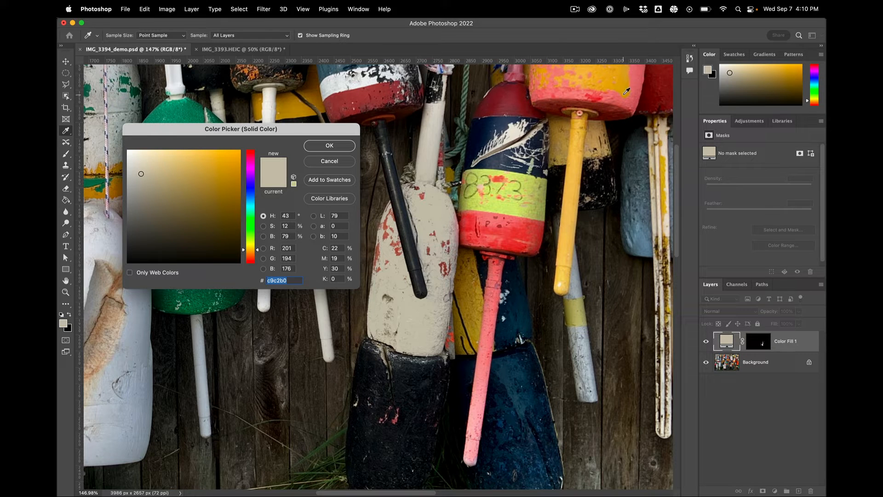
click(195, 303)
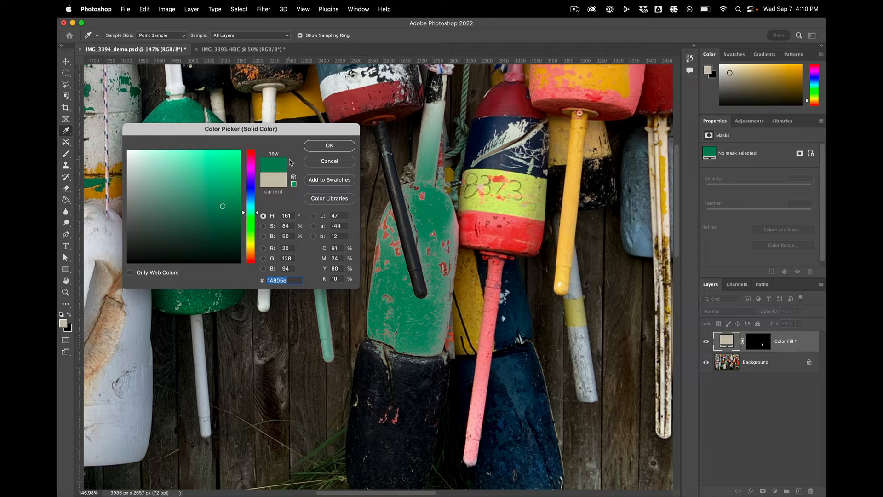
click(321, 146)
key(b)
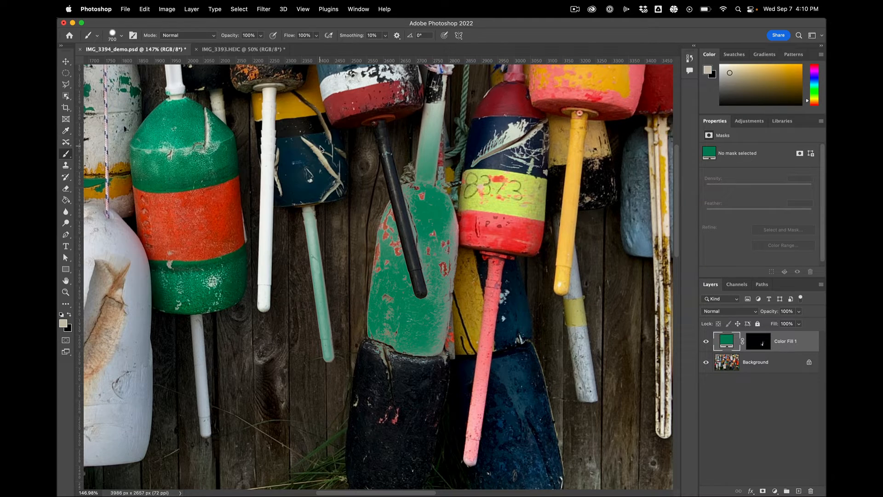
- Toggle the Color Fill 1 layer's visibility to compare the buoy with and without the green fill
click(707, 342)
click(706, 342)
click(707, 343)
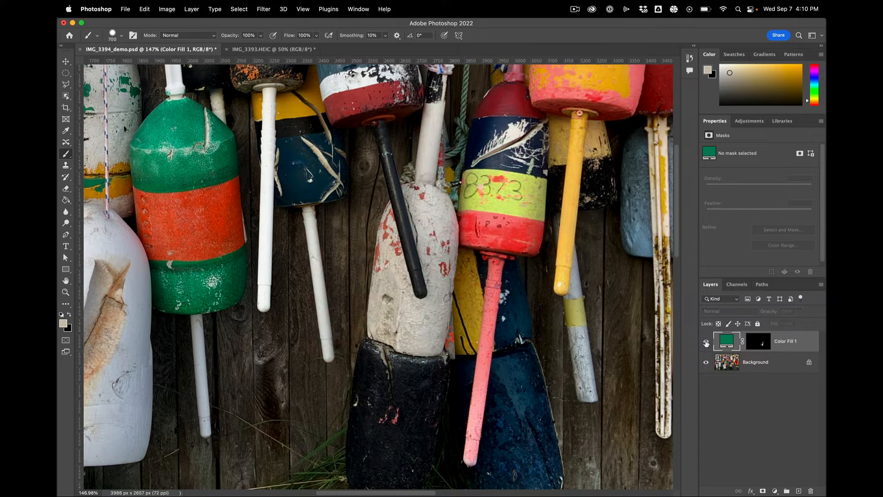
click(706, 342)
- Paint black with a 250 px brush on the Color Fill 1 mask over the neighboring white stick and the upper part of the recolored buoy's stick
click(763, 350)
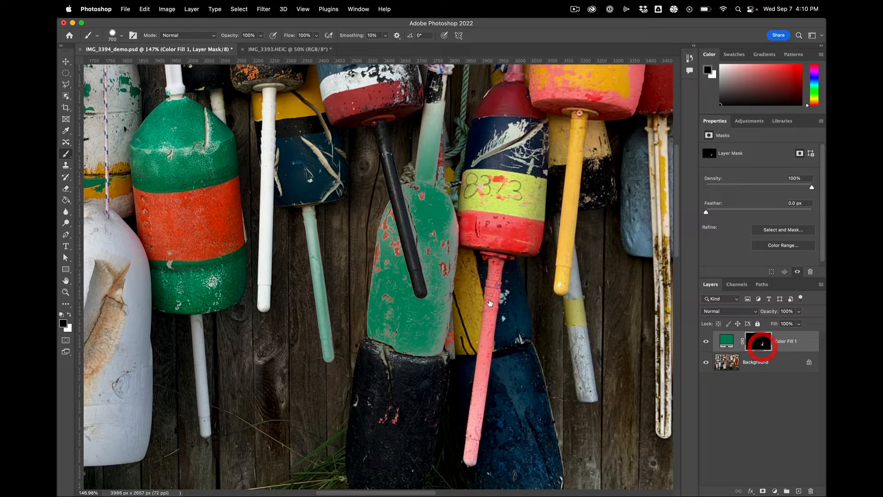
key(bracketleft)
key(bracketleft)
key(bracketleft)
key(bracketleft)
key(bracketleft)
drag(295, 229, 306, 354)
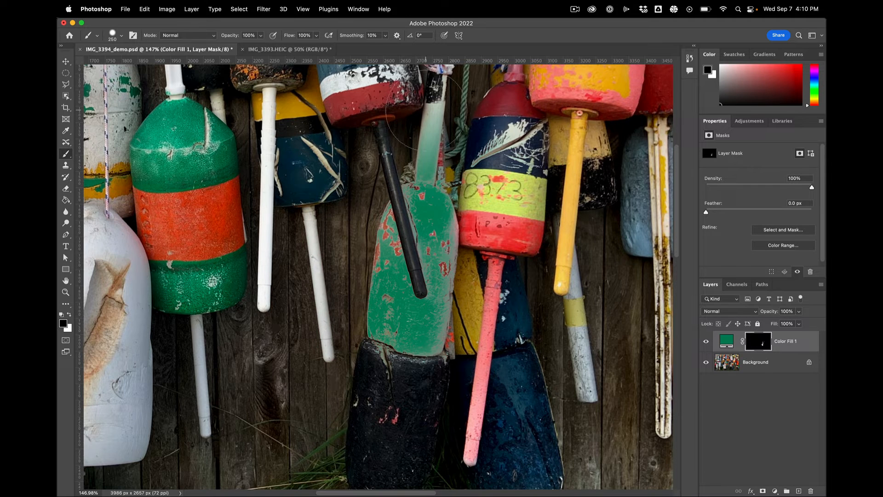
drag(427, 111, 427, 131)
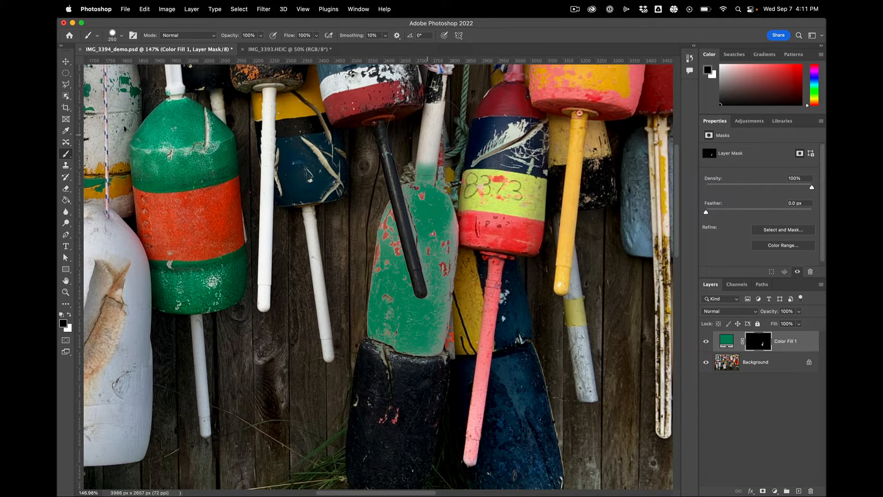
- Paint black with a 100 px brush on the mask over the lower end of the stick just above the recolored buoy
key([)
key([)
key([)
key([)
key([)
click(417, 162)
drag(420, 161, 438, 170)
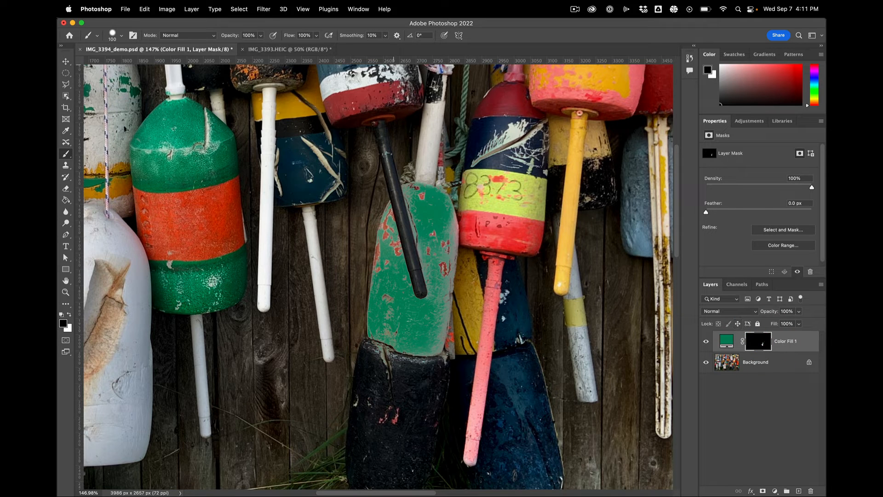
- Apply a Levels adjustment to the Color Fill 1 mask, brightening it for denser green coverage on the buoy
click(215, 9)
mouse_move(240, 9)
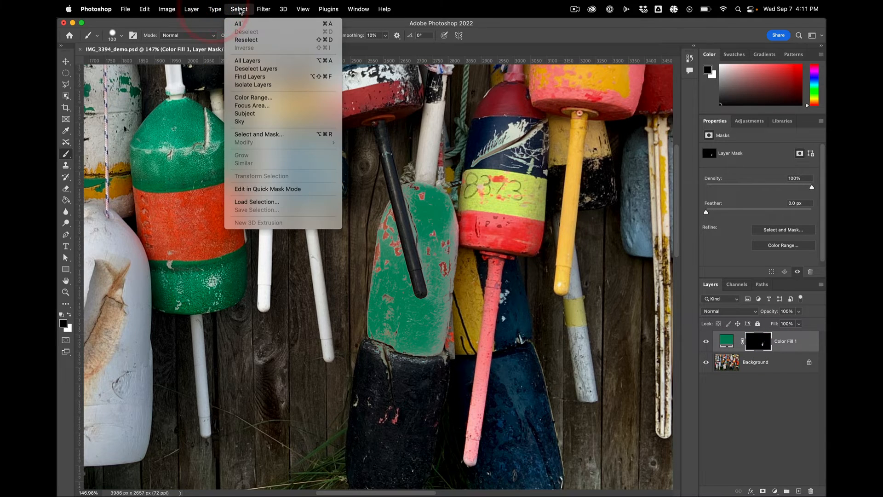
mouse_move(271, 4)
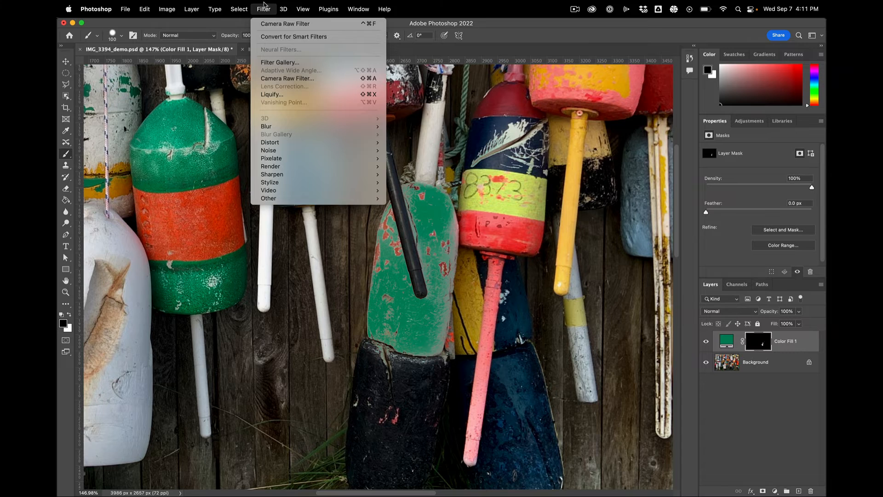
mouse_move(167, 10)
mouse_move(184, 37)
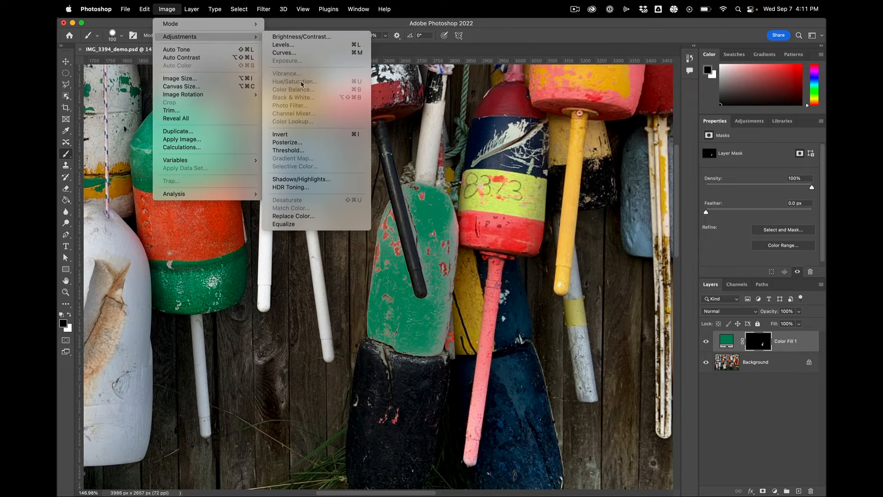
click(284, 45)
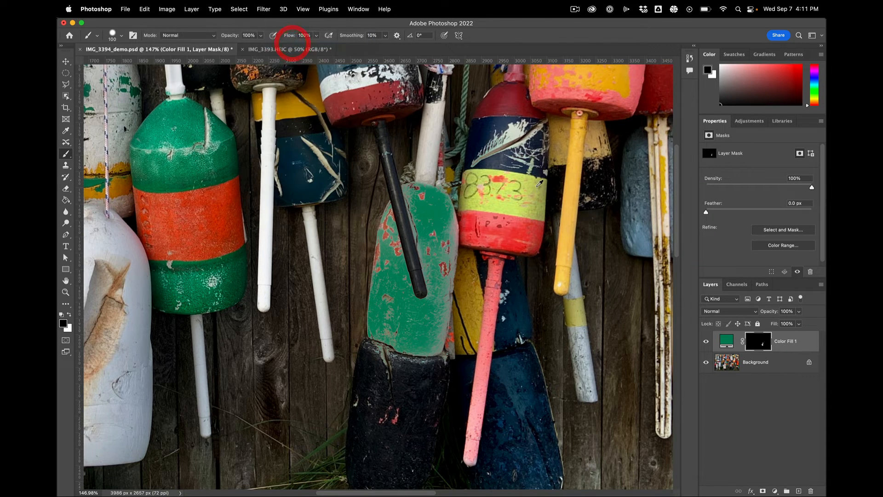
drag(614, 229, 501, 228)
click(639, 147)
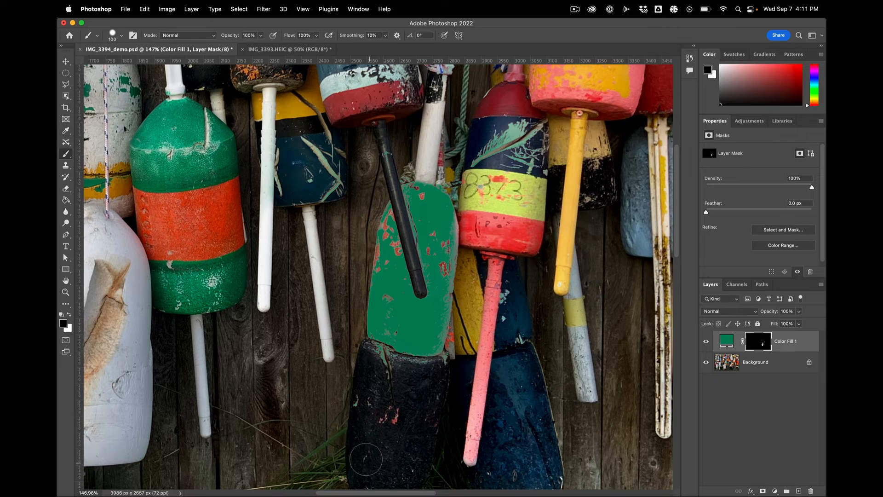
- Paint black on the mask over the dark buoy's green spill, and white with a 25 px brush along the recolored buoy's upper right edge
mouse_move(370, 362)
mouse_down()
mouse_move(420, 378)
mouse_move(378, 410)
mouse_move(409, 424)
mouse_up()
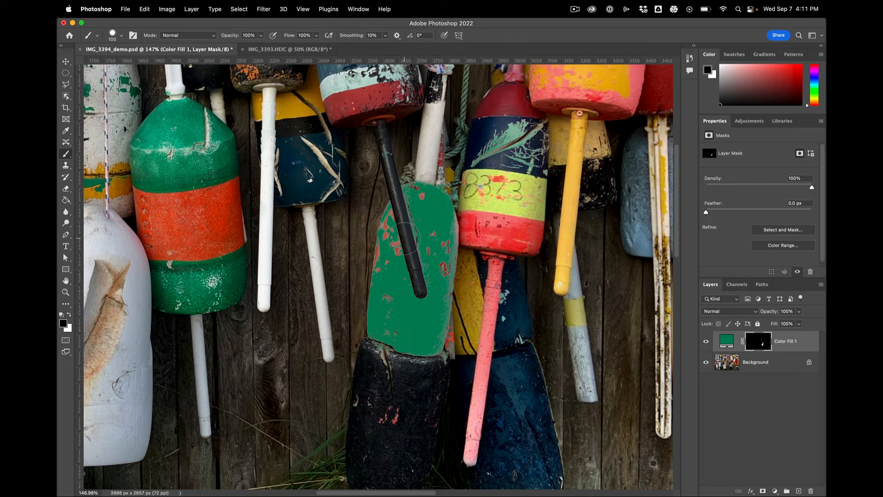
key(super+plus)
key(super+plus)
drag(424, 226, 326, 259)
key(bracketleft)
key(bracketleft)
key(bracketleft)
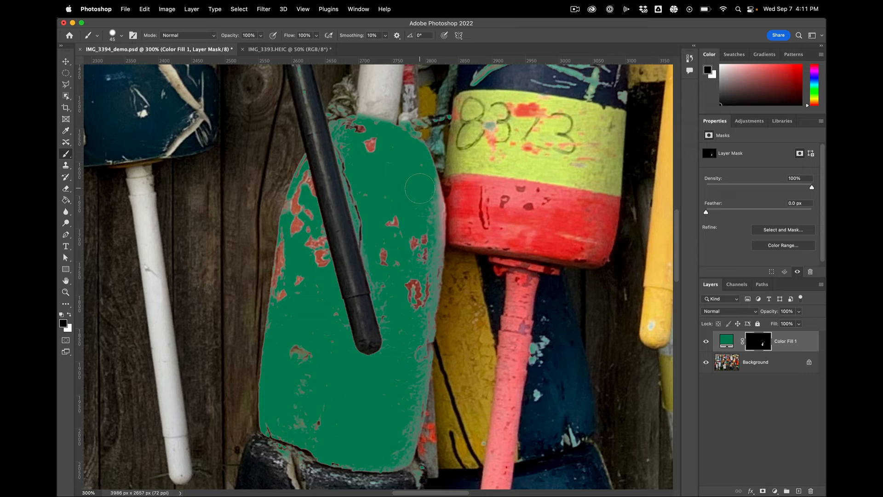
key(x)
mouse_move(423, 184)
mouse_down()
mouse_move(439, 218)
mouse_move(429, 222)
mouse_up()
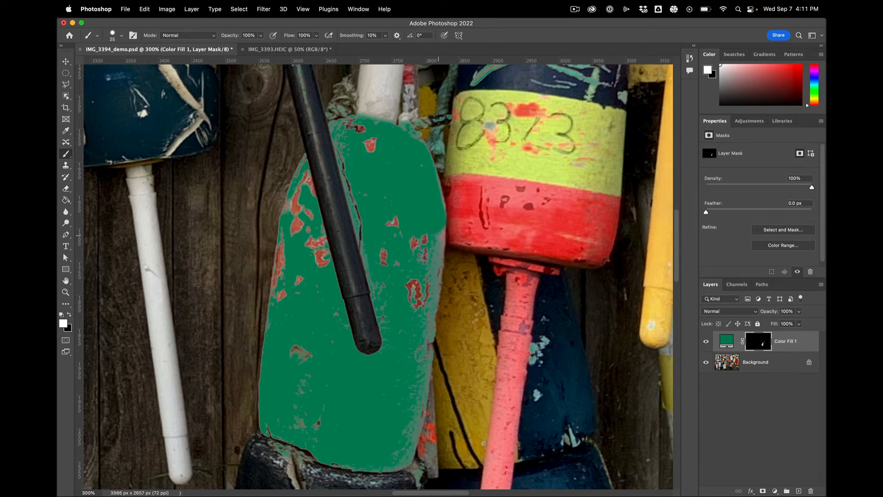
click(437, 250)
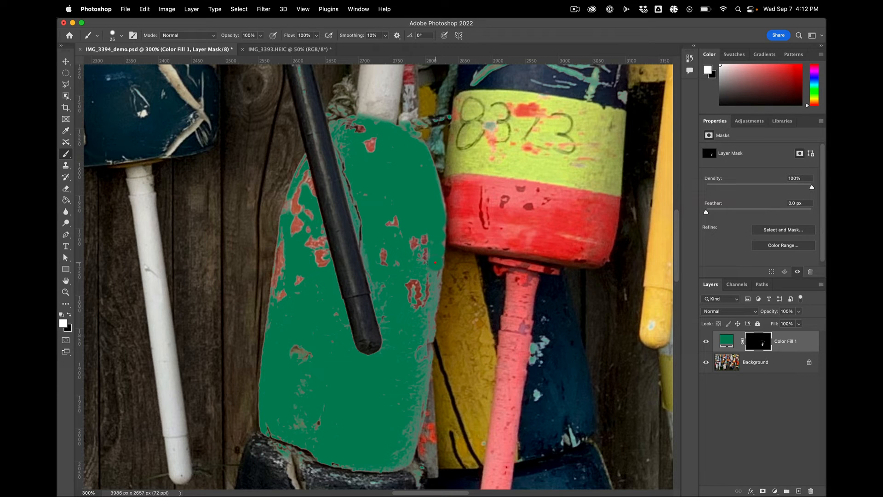
click(434, 263)
- Set the Color Fill 1 layer's blend mode to Multiply
scroll(370, 196, down, 5)
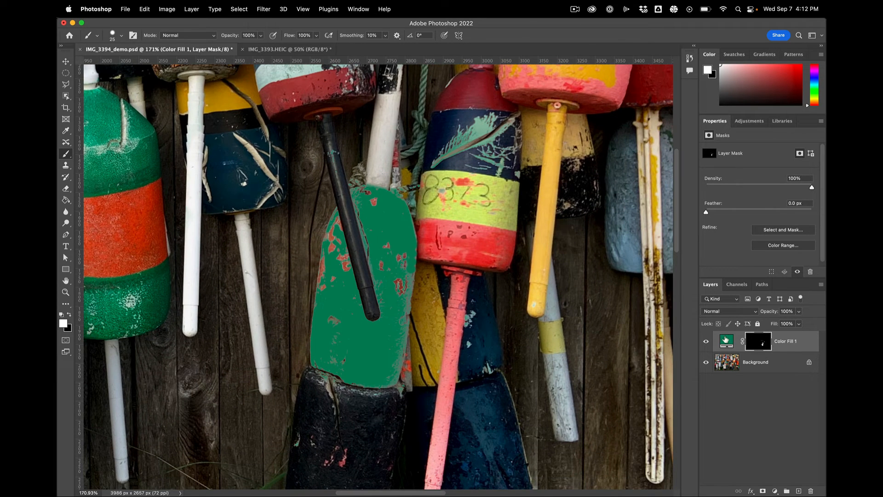
click(738, 315)
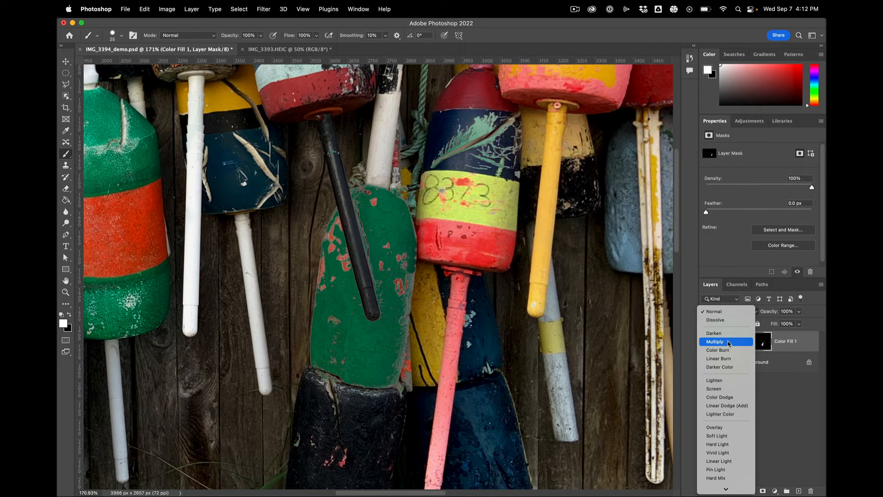
click(729, 343)
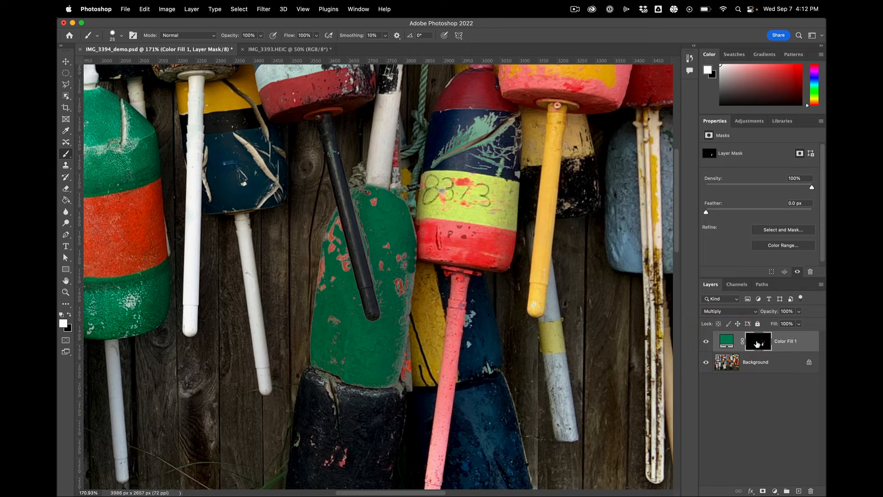
click(757, 344)
right_click(803, 345)
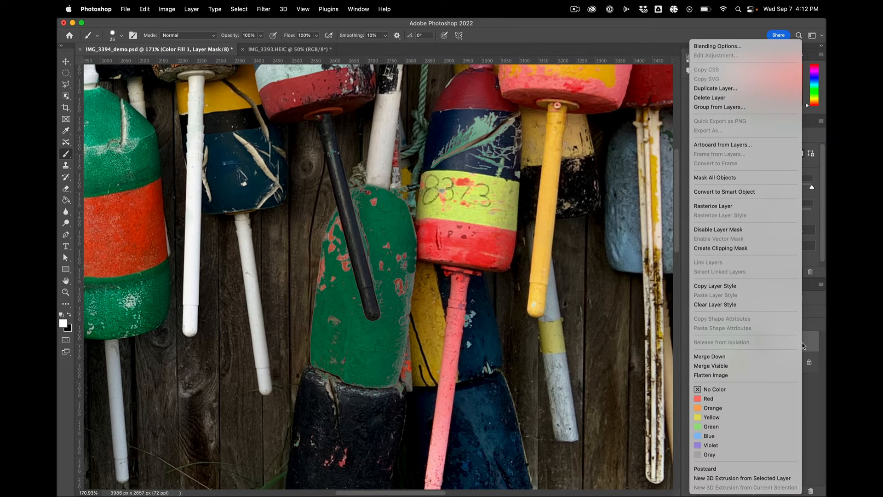
click(798, 337)
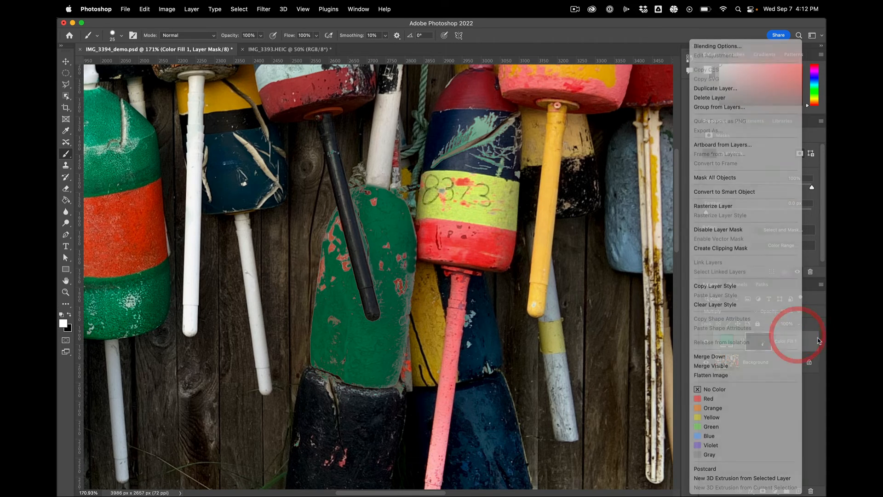
- Refine the Color Fill 1 mask in Select and Mask with a 10 px Smart Radius and Shift Edge at +31%
right_click(800, 337)
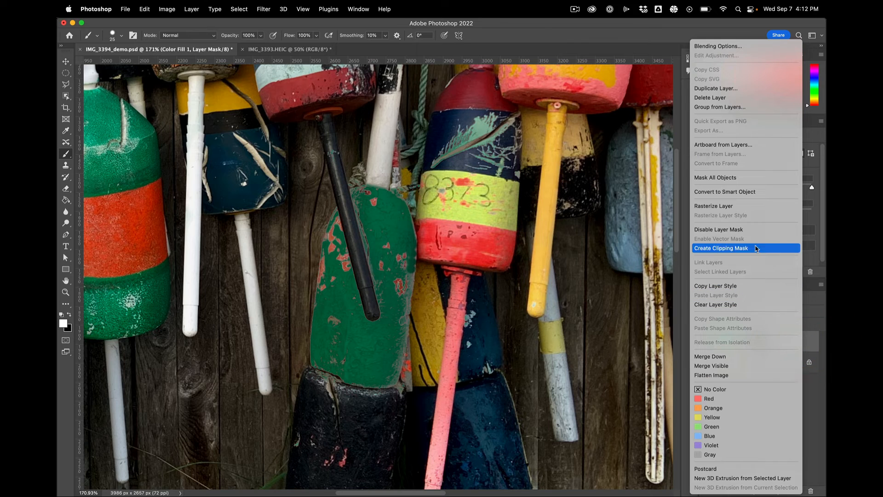
click(623, 324)
right_click(762, 344)
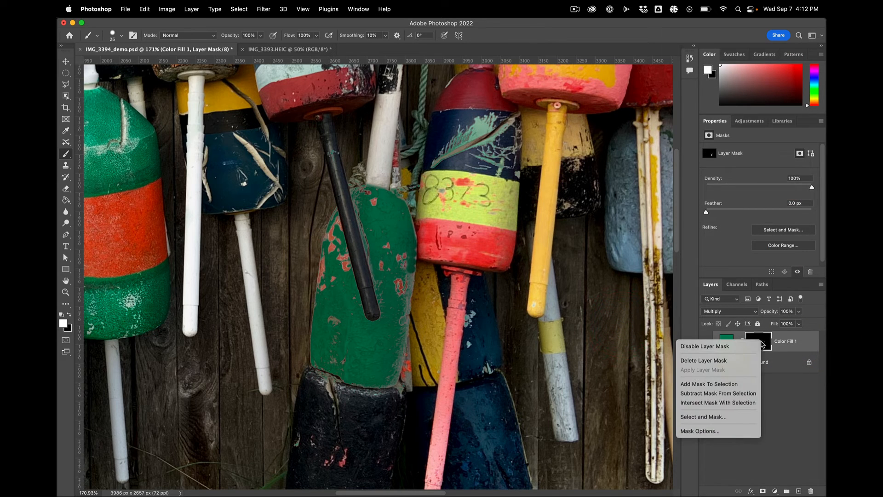
click(733, 421)
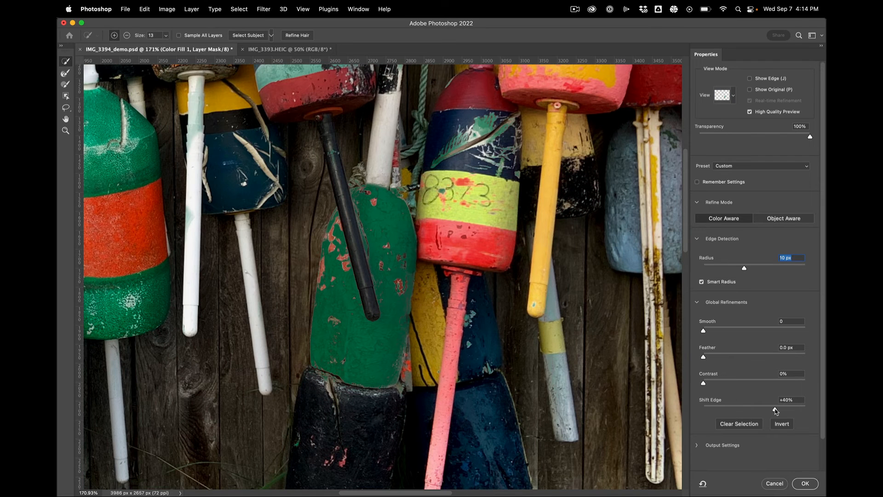
drag(768, 412, 771, 410)
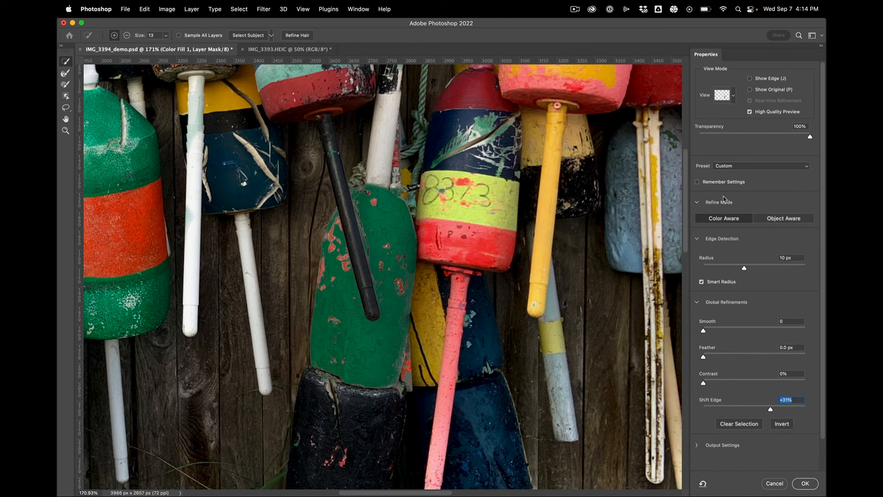
click(804, 483)
- Try lighter green and purple for the Color Fill 1 layer, and settle on pink f060b8
double_click(725, 344)
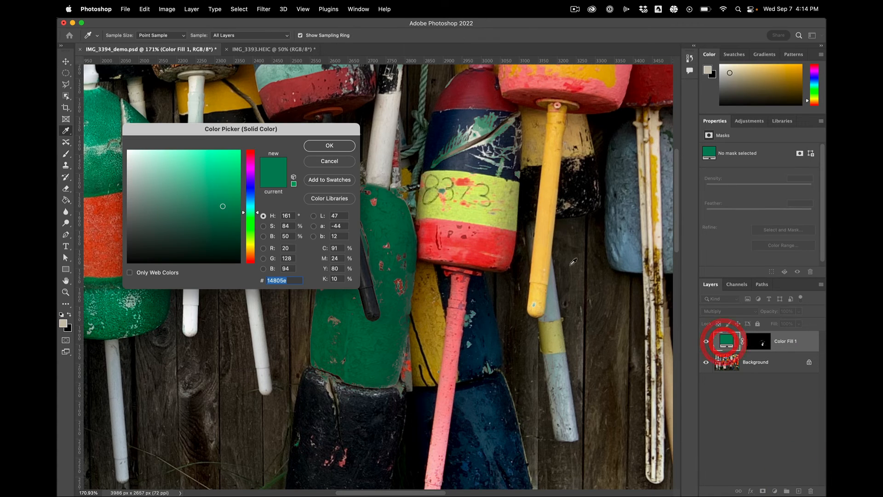
drag(192, 136, 634, 140)
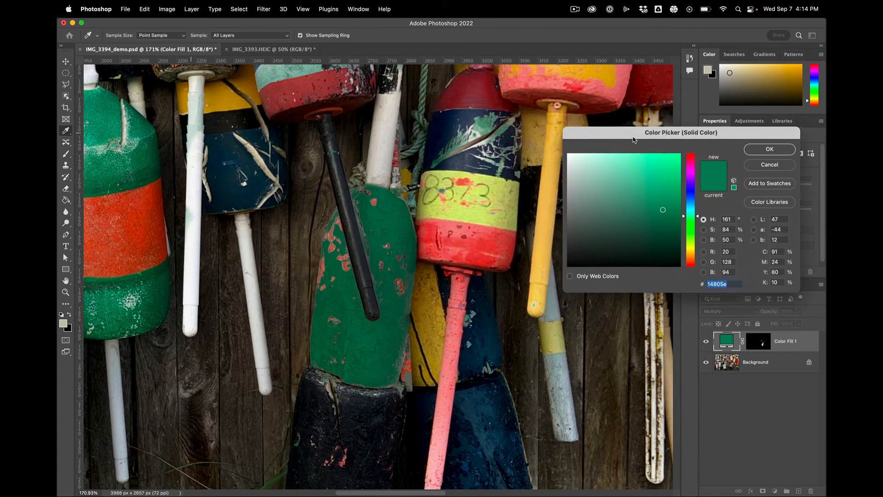
click(633, 181)
click(630, 195)
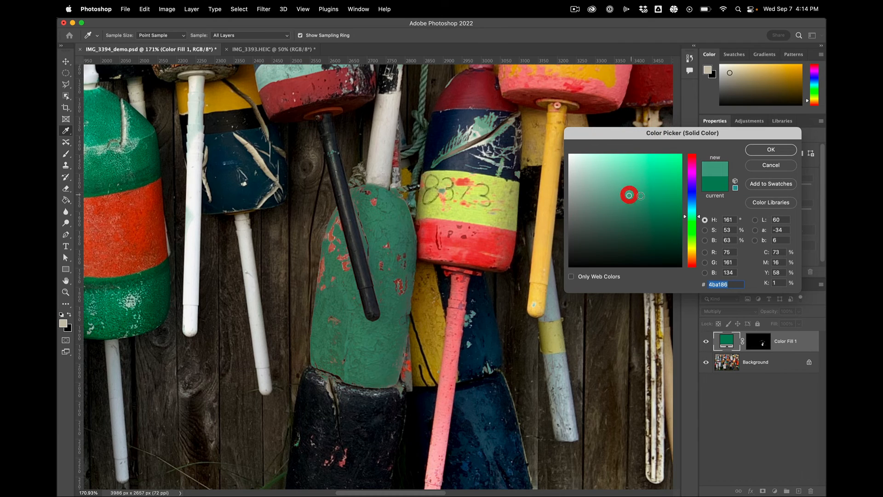
mouse_move(692, 216)
mouse_down()
mouse_move(694, 264)
mouse_move(693, 174)
mouse_up()
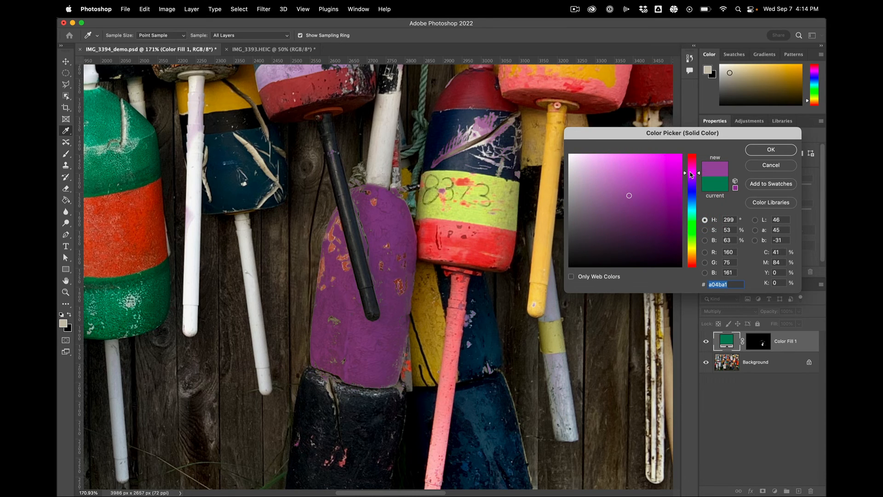
drag(633, 175, 638, 161)
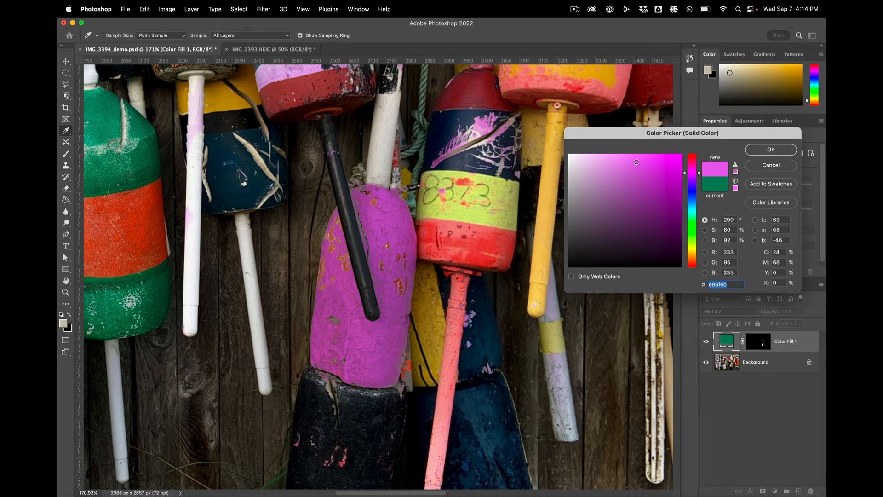
drag(636, 160, 636, 160)
drag(690, 174, 690, 168)
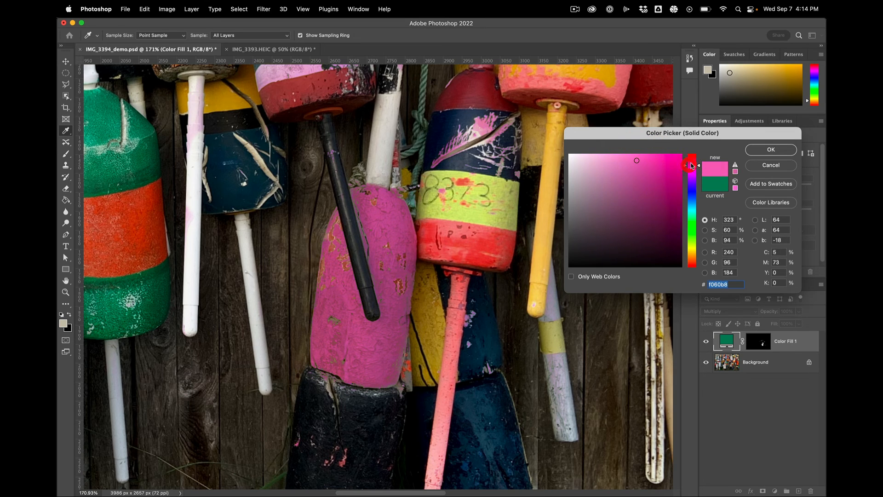
click(750, 149)
- Compare the pink buoy with the original by hiding and showing the Color Fill 1 layer
click(705, 341)
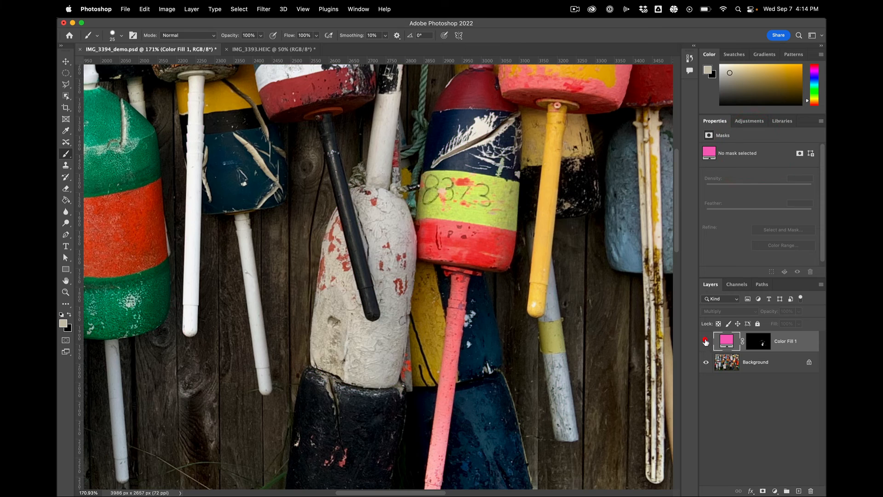
click(706, 340)
click(706, 341)
click(706, 341)
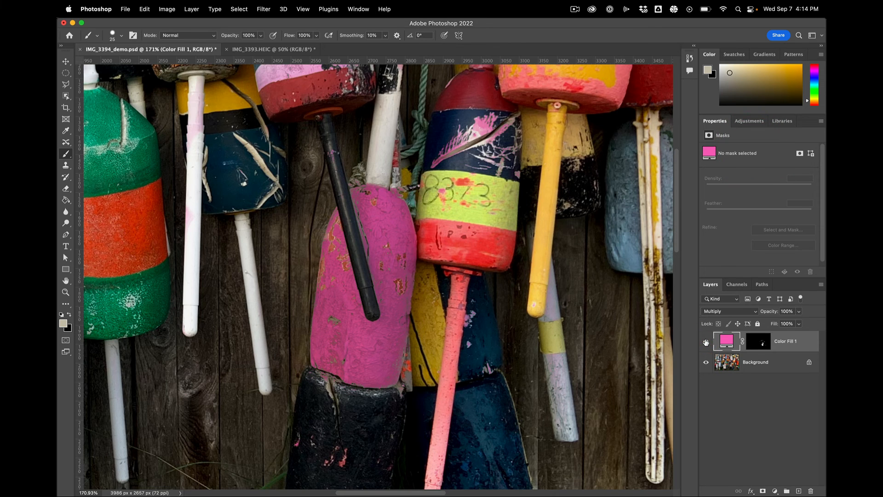
- Paint black with a 70 px brush on the Color Fill 1 mask over the pink spill on the 8373 buoy's dark blue band
click(757, 343)
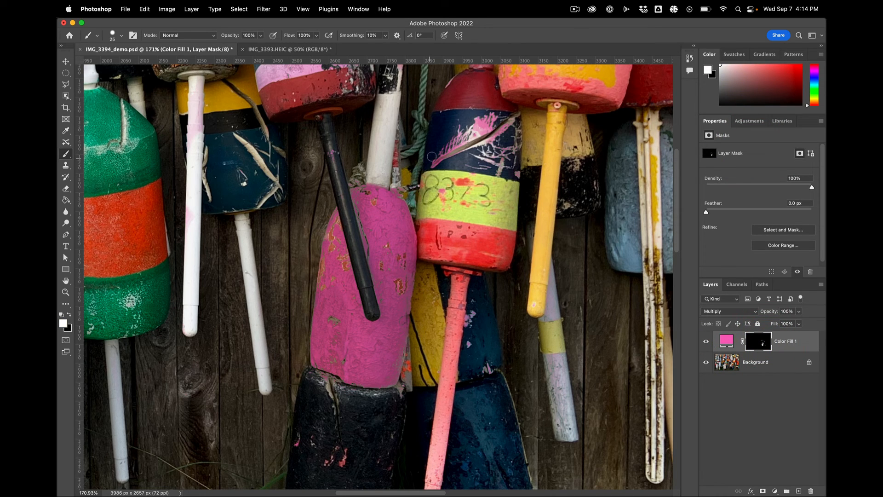
key(bracketright)
key(bracketright)
key(bracketright)
key(bracketright)
key(bracketright)
key(x)
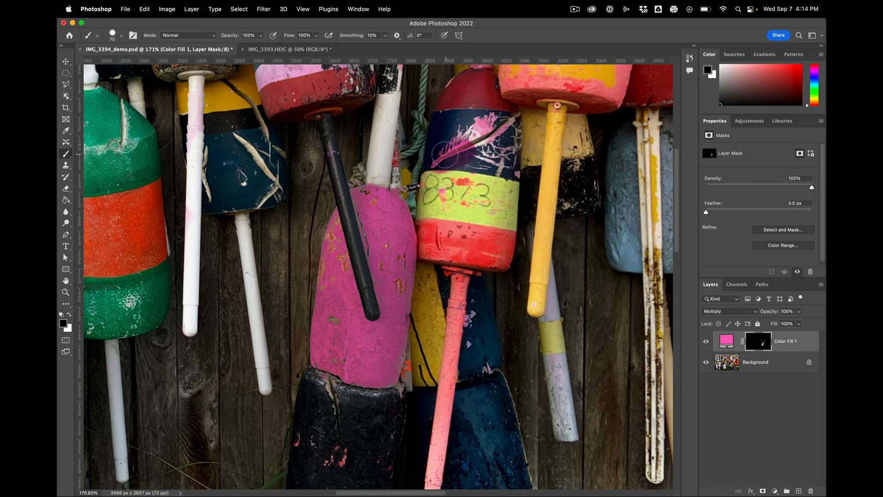
mouse_move(435, 161)
mouse_down()
mouse_move(447, 125)
mouse_move(504, 121)
mouse_up()
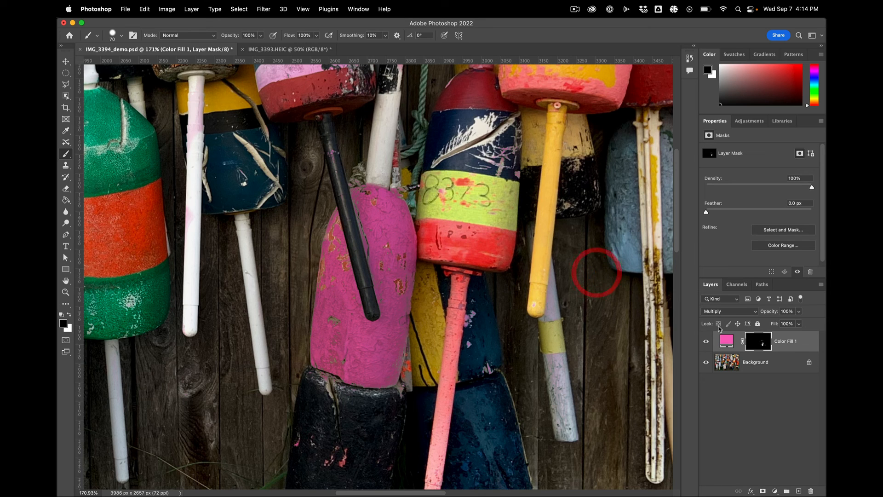
- Toggle the Color Fill 1 layer's visibility repeatedly to check the cleaned-up mask against the original photo
click(707, 343)
click(706, 342)
click(706, 343)
click(707, 343)
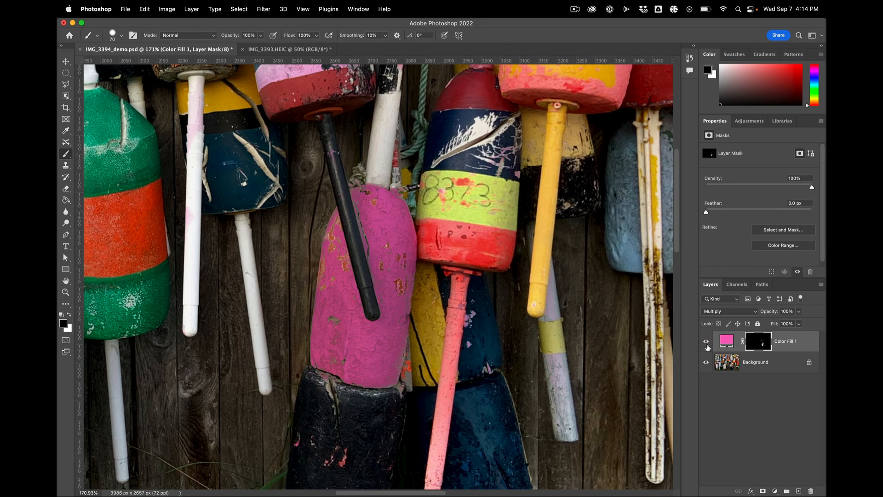
click(707, 344)
click(707, 345)
click(707, 345)
click(707, 345)
- Change the Color Fill 1 color to yellow eef060 and compare the whole image with the layer off and on
drag(420, 153, 476, 288)
drag(384, 189, 345, 202)
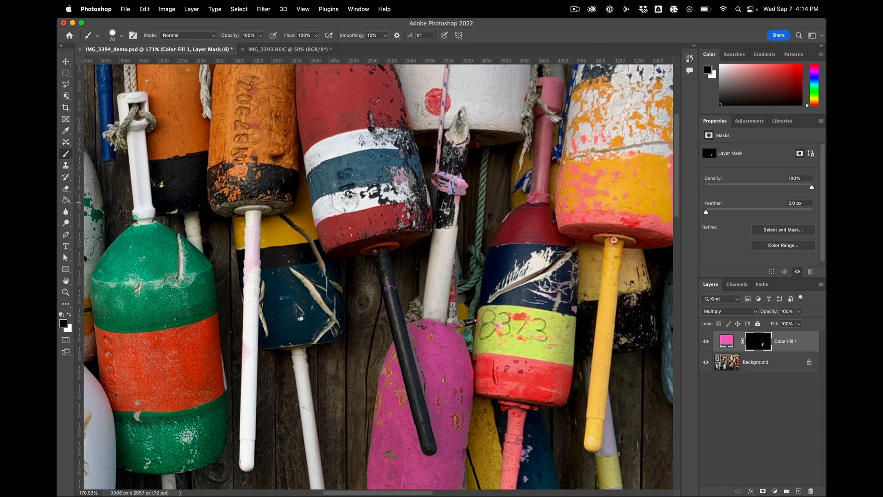
key(super+minus)
key(super+minus)
key(super+minus)
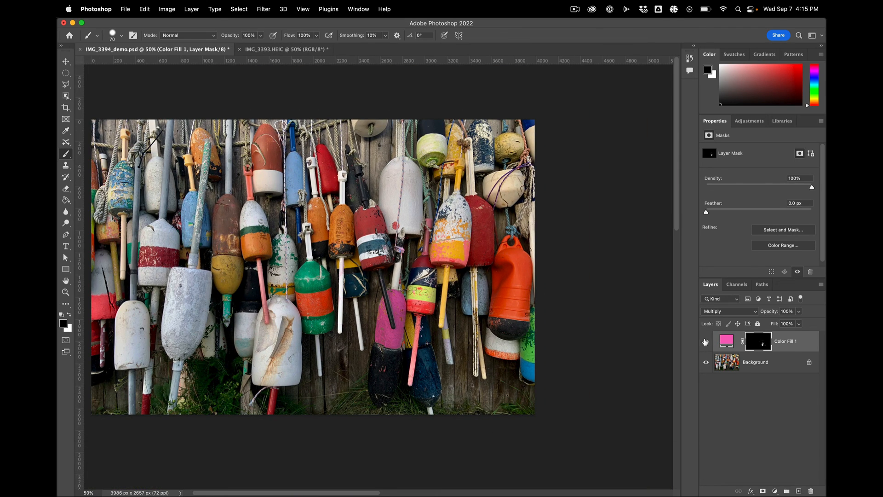
double_click(727, 342)
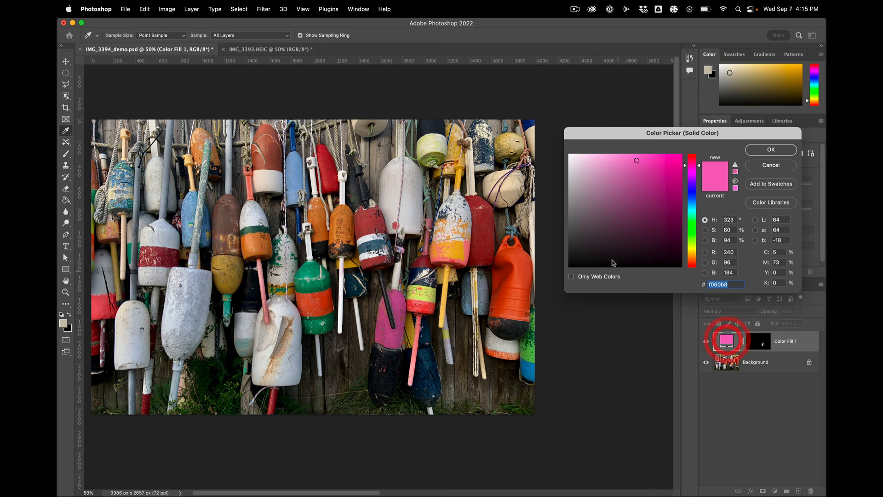
drag(694, 229, 691, 249)
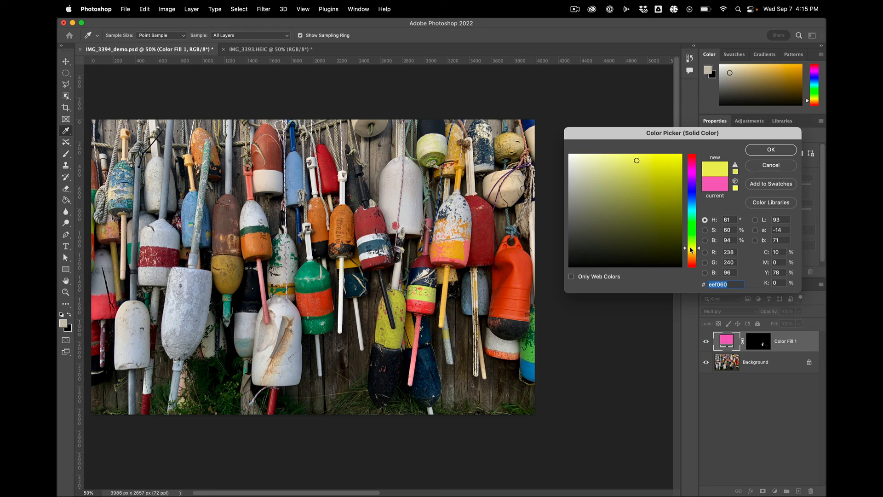
click(785, 148)
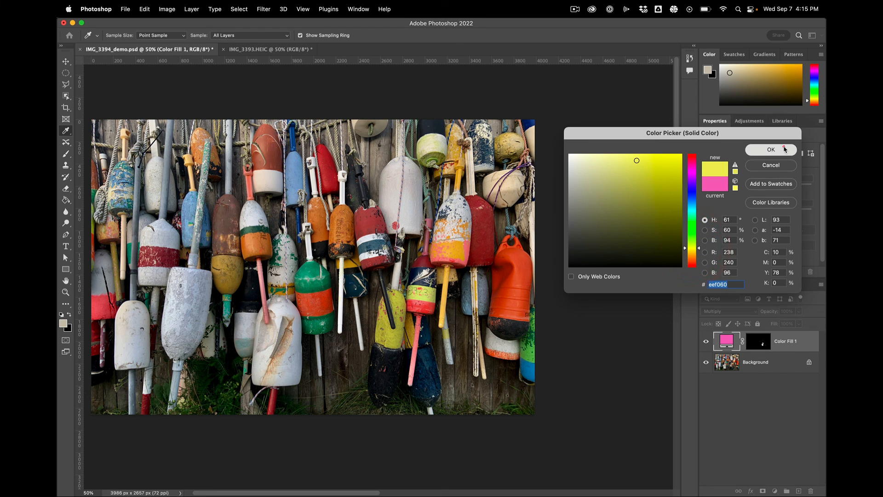
click(707, 343)
click(707, 342)
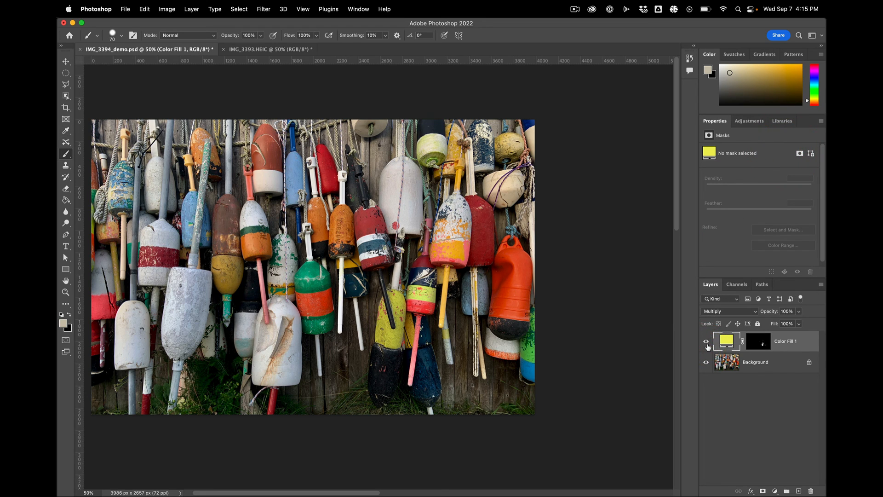